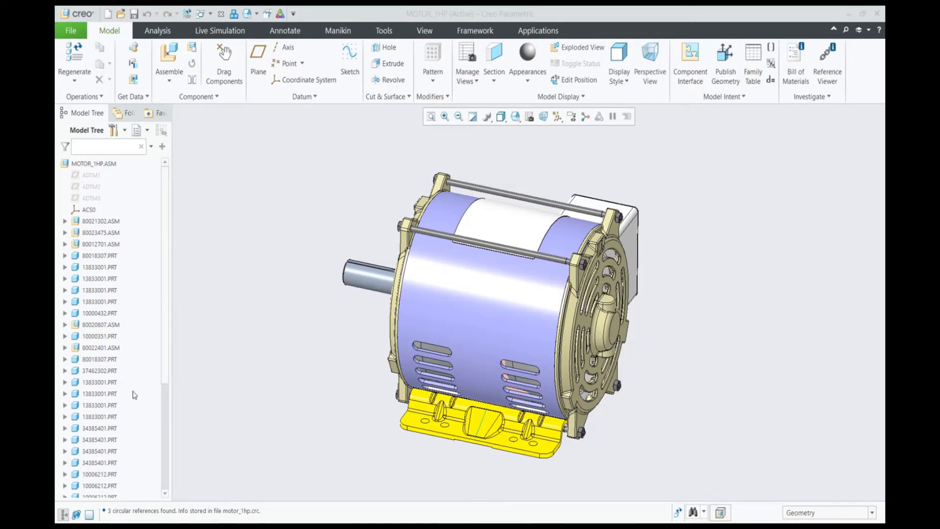
Activate cross-section A of the motor assembly and inspect the washer gap beside the bearing at the shaft's inner end.
{"action": "scroll", "coordinate": [131, 414], "scroll_direction": "down", "scroll_amount": 4}
{"action": "scroll", "coordinate": [99, 481], "scroll_direction": "down", "scroll_amount": 1}
{"action": "left_click", "coordinate": [95, 490]}
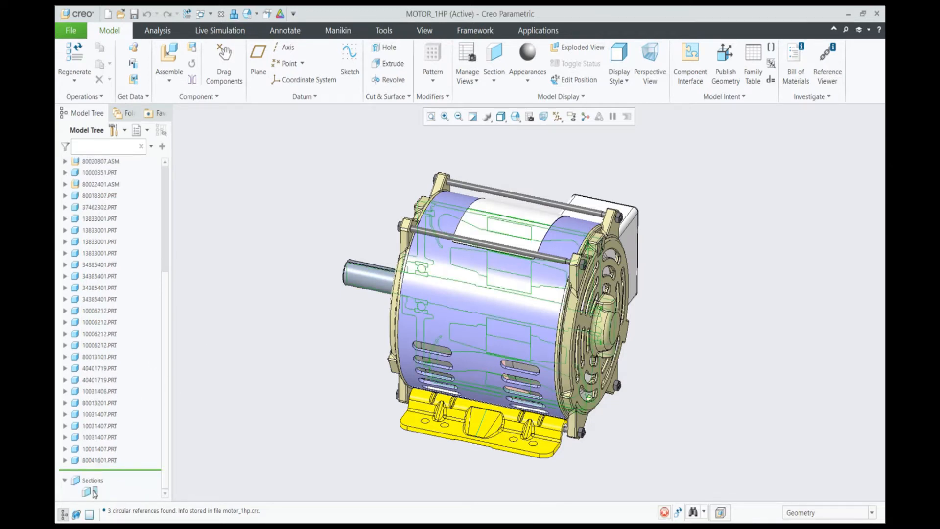
{"action": "left_click", "coordinate": [101, 440]}
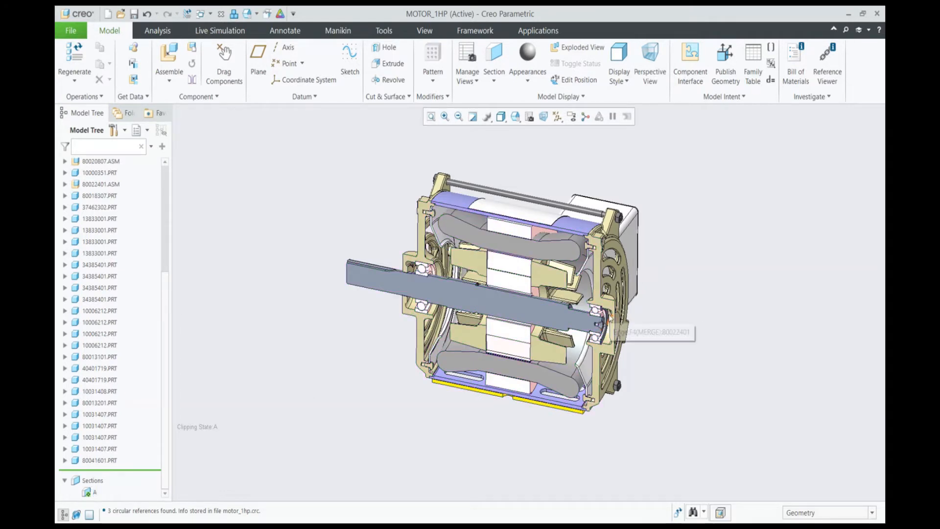
{"action": "scroll", "coordinate": [610, 318], "scroll_direction": "up", "scroll_amount": 4}
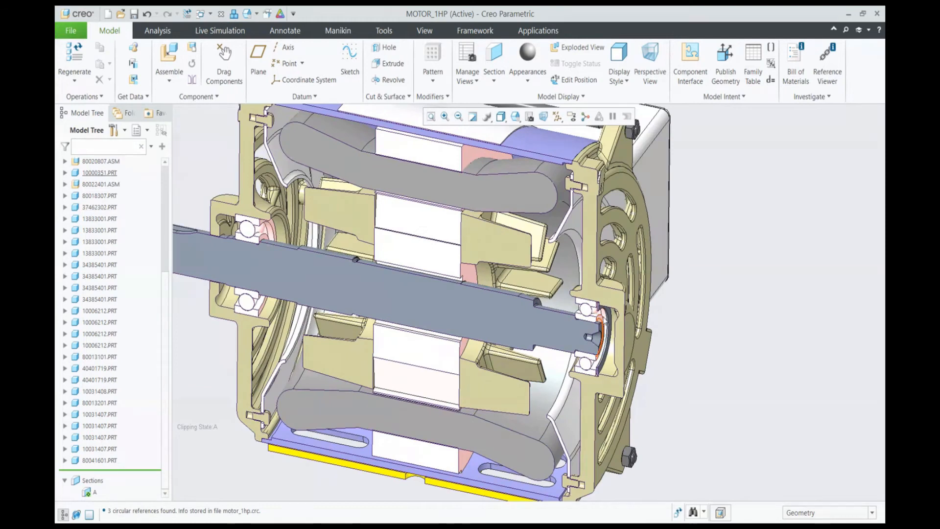
{"action": "scroll", "coordinate": [602, 316], "scroll_direction": "up", "scroll_amount": 5}
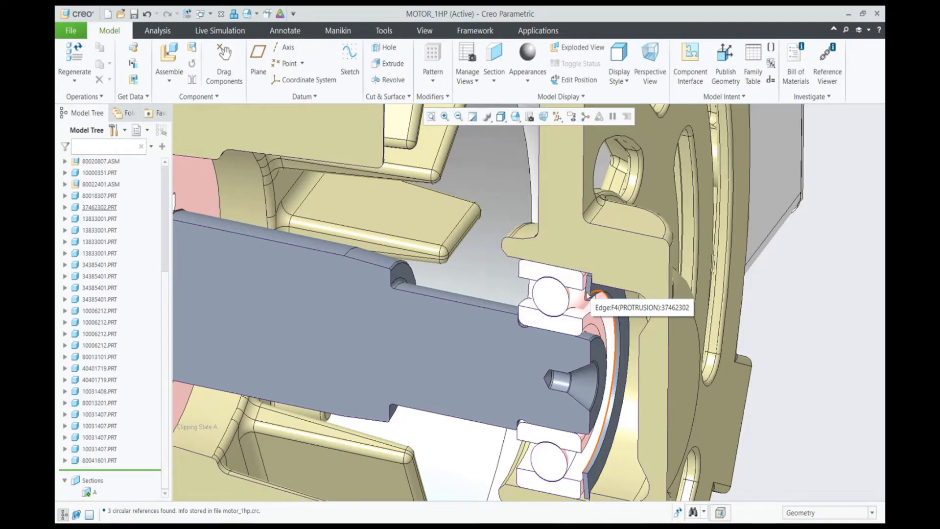
{"action": "scroll", "coordinate": [360, 299], "scroll_direction": "up", "scroll_amount": 4}
{"action": "scroll", "coordinate": [580, 328], "scroll_direction": "up", "scroll_amount": 4}
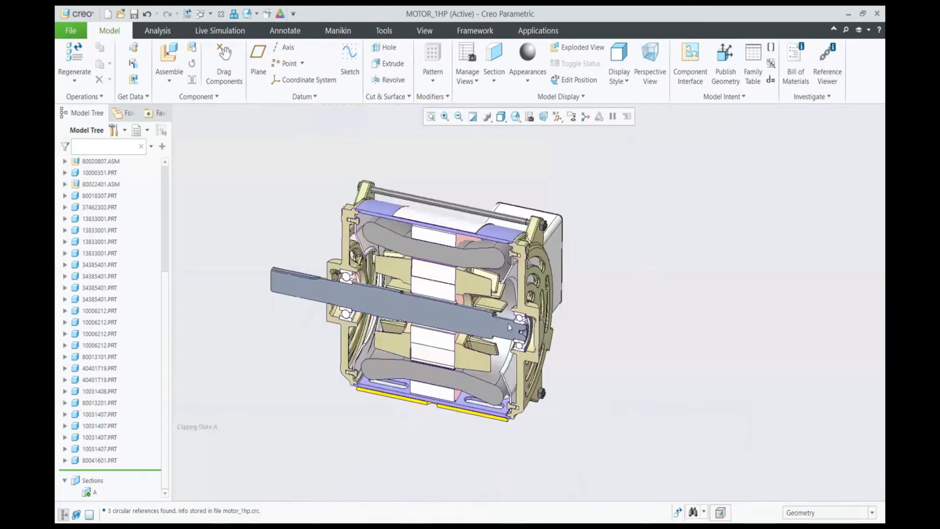
{"action": "scroll", "coordinate": [507, 325], "scroll_direction": "down", "scroll_amount": 1}
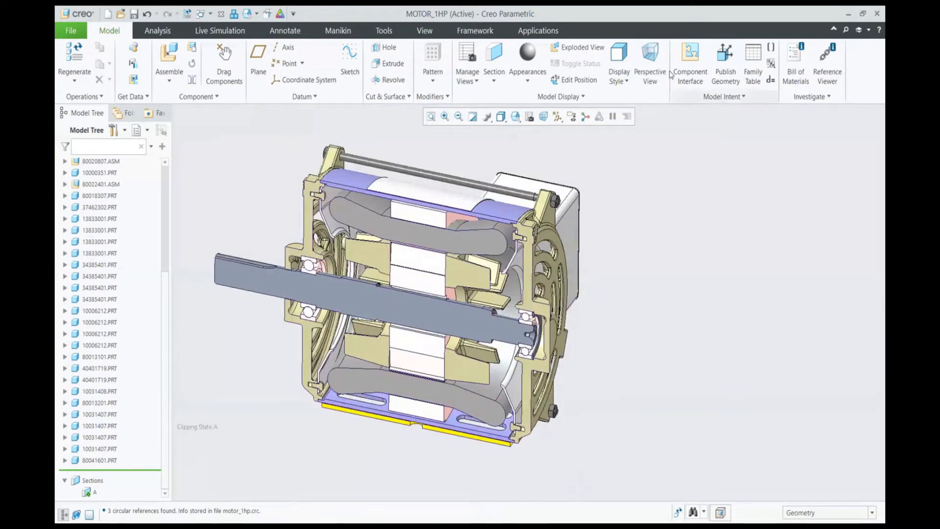
Start a new EZ Tolerance Analysis stackup from the bearing's outer-ring end face to the facing shoulder of the end cap.
{"action": "left_click", "coordinate": [538, 31]}
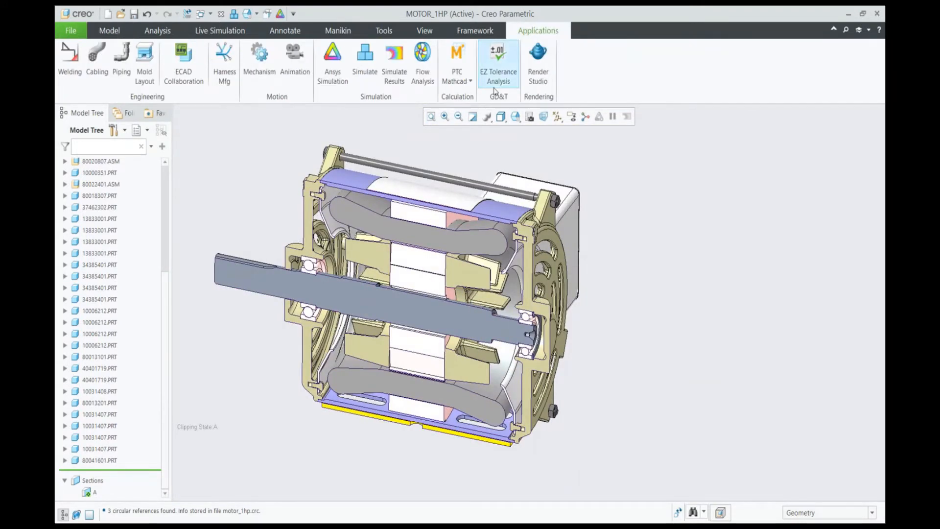
{"action": "left_click", "coordinate": [507, 62]}
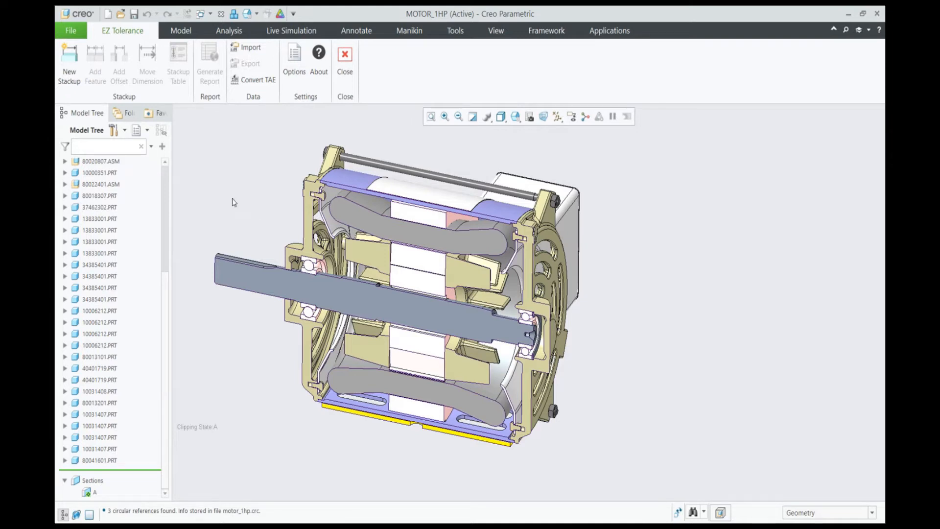
{"action": "left_click", "coordinate": [69, 59]}
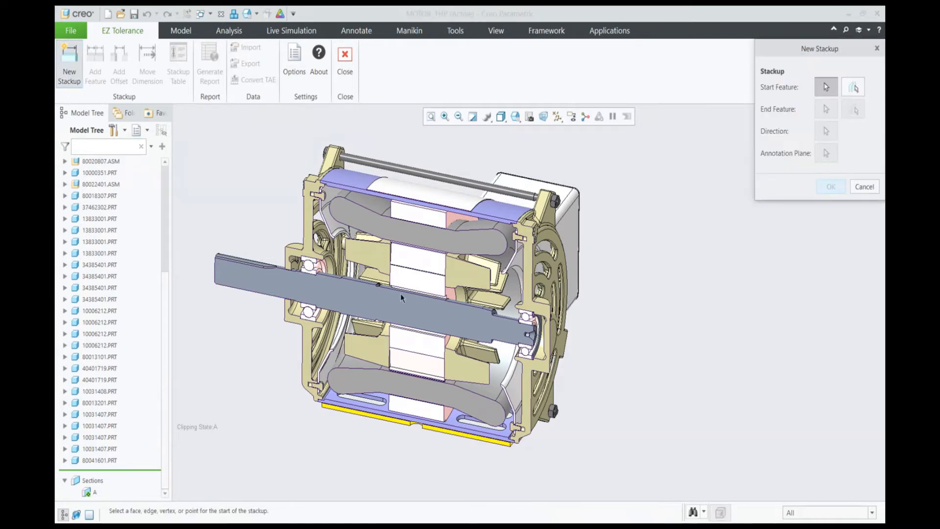
{"action": "scroll", "coordinate": [540, 338], "scroll_direction": "up", "scroll_amount": 10}
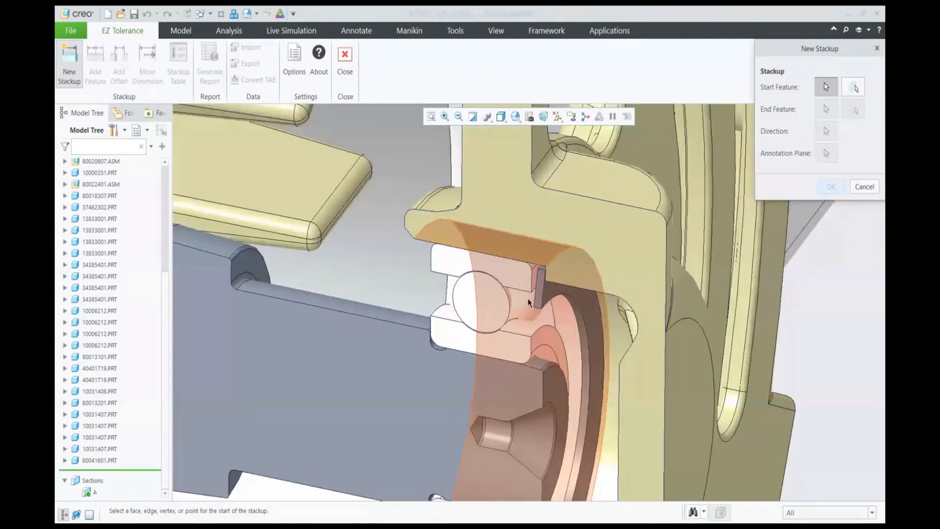
{"action": "left_click", "coordinate": [538, 283]}
{"action": "middle_click_drag", "start_coordinate": [538, 284], "coordinate": [574, 278]}
{"action": "left_click", "coordinate": [545, 295]}
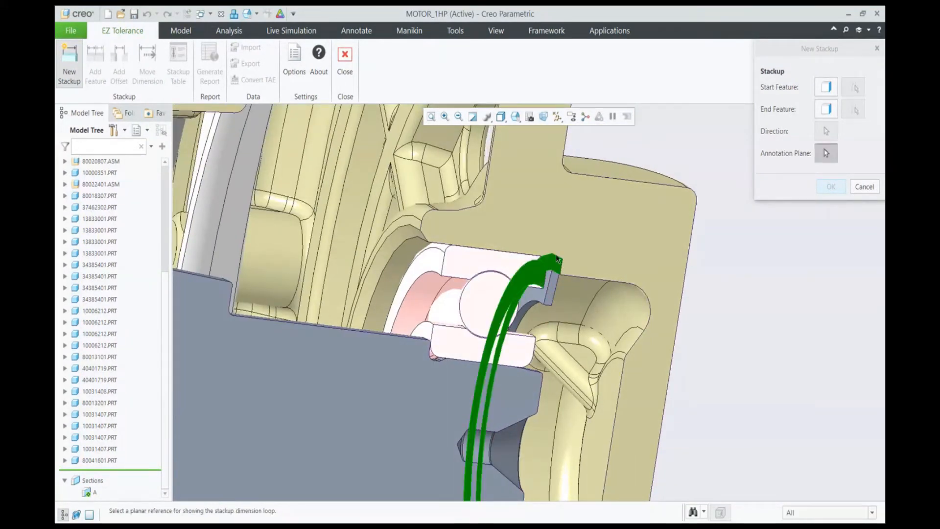
Set datum plane ADTM3 as the stackup's annotation plane, place the gap dimension beside the motor, and accept the assembly constraint path.
{"action": "scroll", "coordinate": [543, 298], "scroll_direction": "down", "scroll_amount": 8}
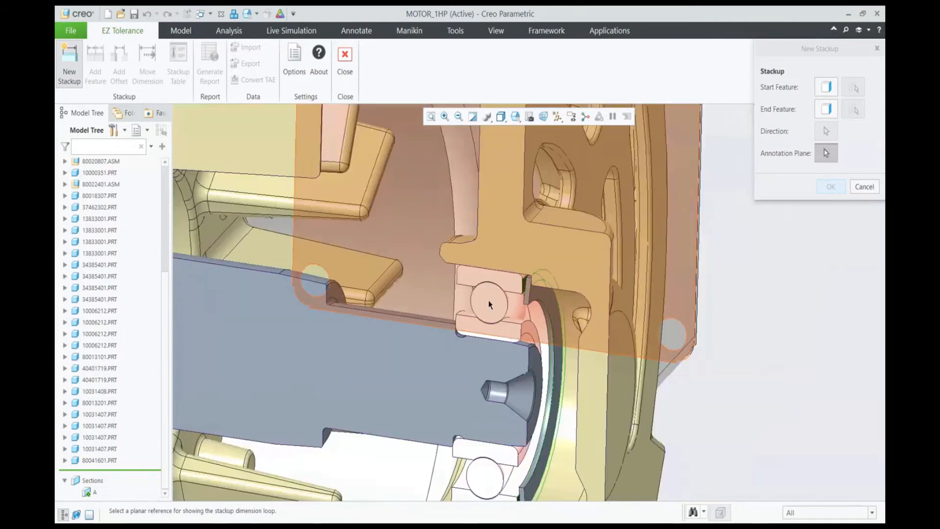
{"action": "scroll", "coordinate": [509, 285], "scroll_direction": "up", "scroll_amount": 4}
{"action": "scroll", "coordinate": [112, 248], "scroll_direction": "up", "scroll_amount": 5}
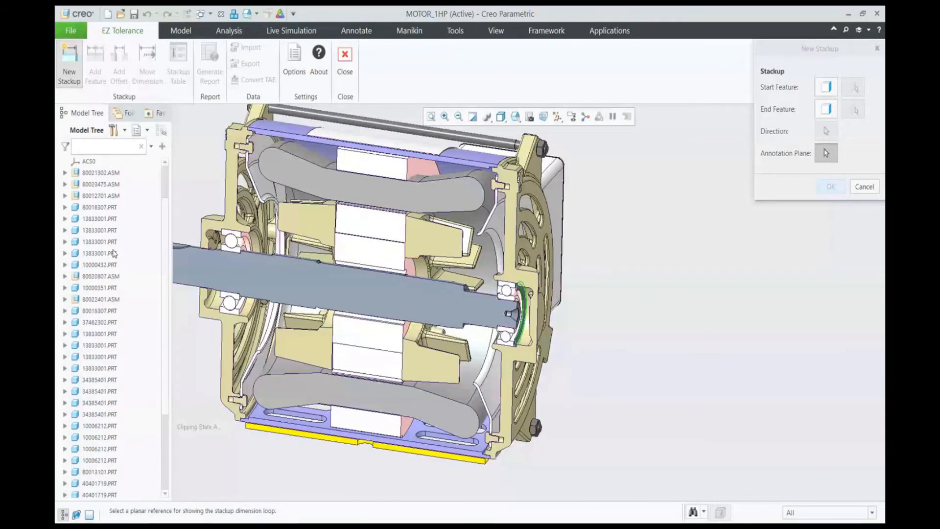
{"action": "left_click", "coordinate": [91, 198]}
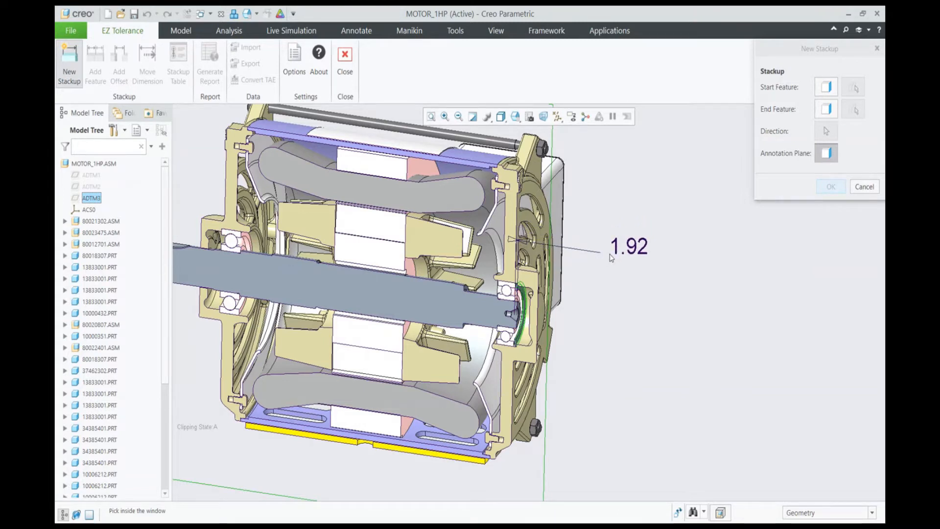
{"action": "left_click", "coordinate": [612, 258]}
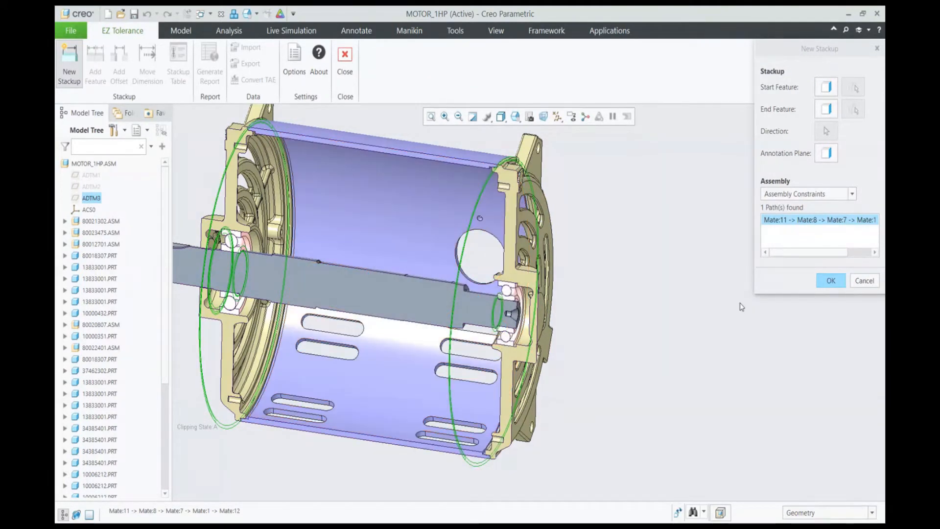
{"action": "left_click", "coordinate": [829, 280]}
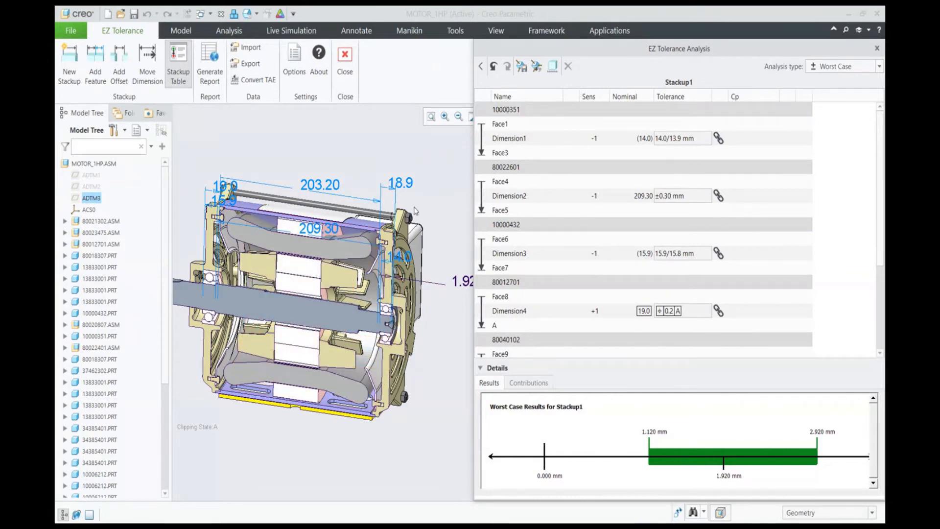
Rename the stackup as Washer Gap.
{"action": "left_click", "coordinate": [600, 195]}
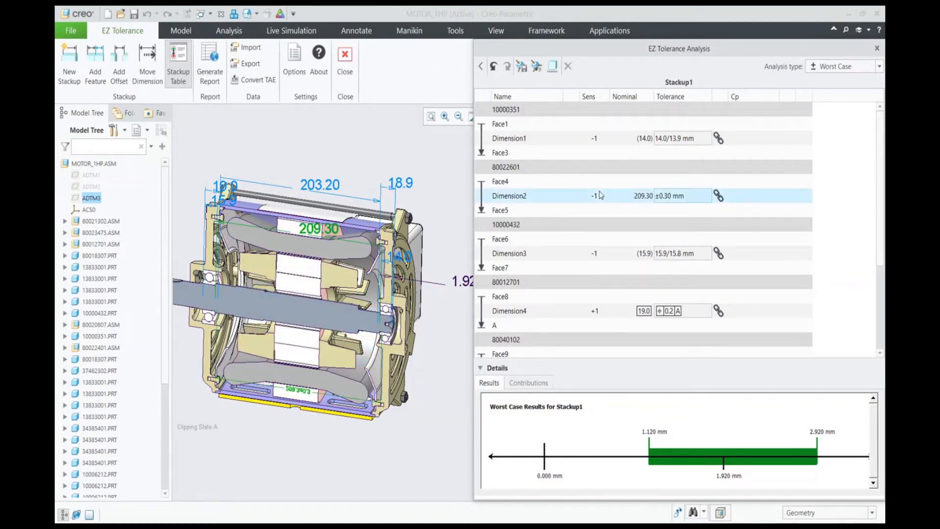
{"action": "scroll", "coordinate": [598, 199], "scroll_direction": "down", "scroll_amount": 3}
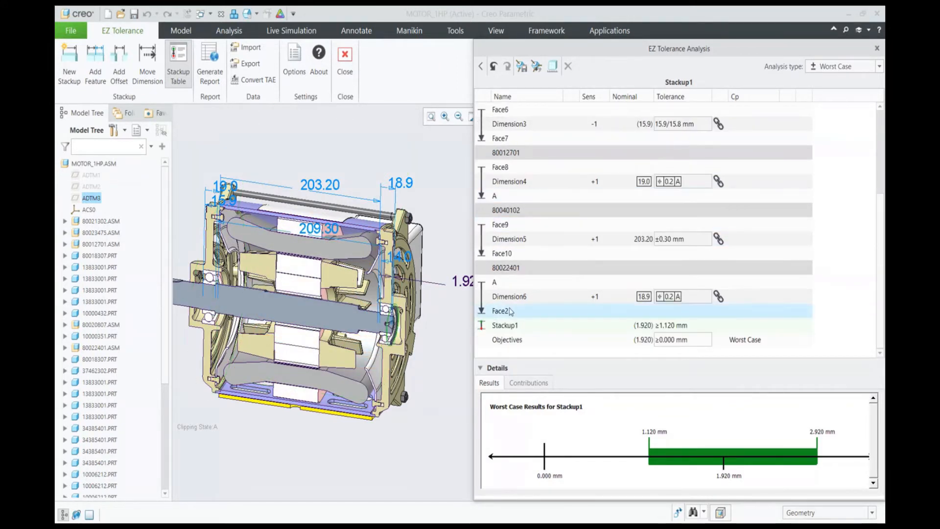
{"action": "left_click", "coordinate": [567, 311]}
{"action": "double_click", "coordinate": [509, 326]}
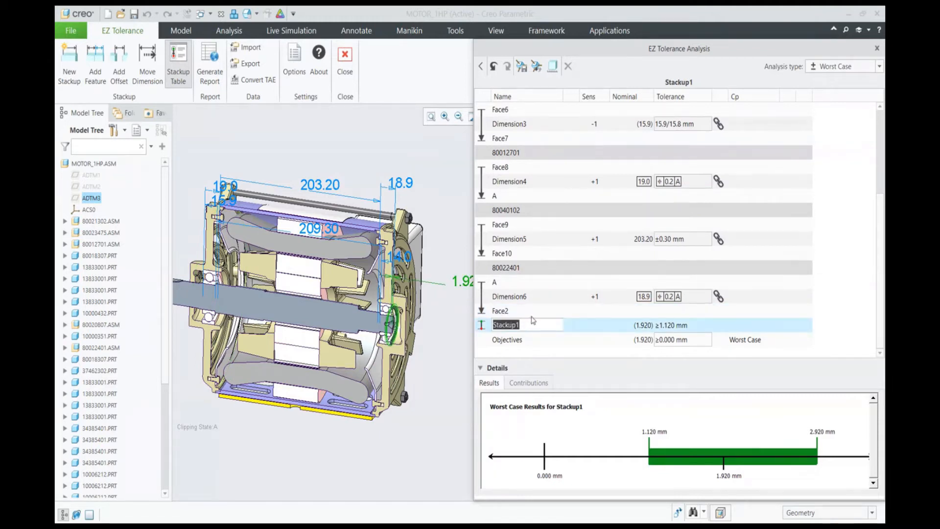
{"action": "type", "text": "Washer Ga"}
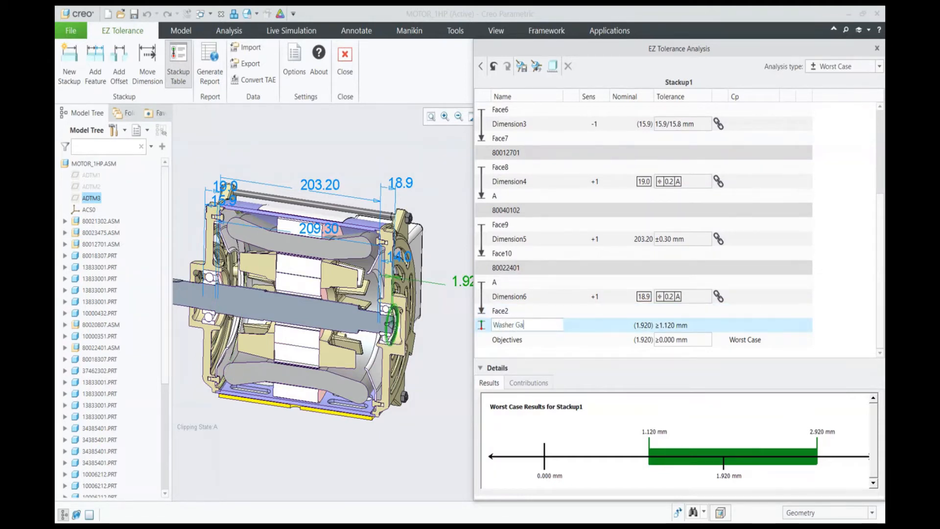
{"action": "type", "text": "p"}
{"action": "key", "text": "Return"}
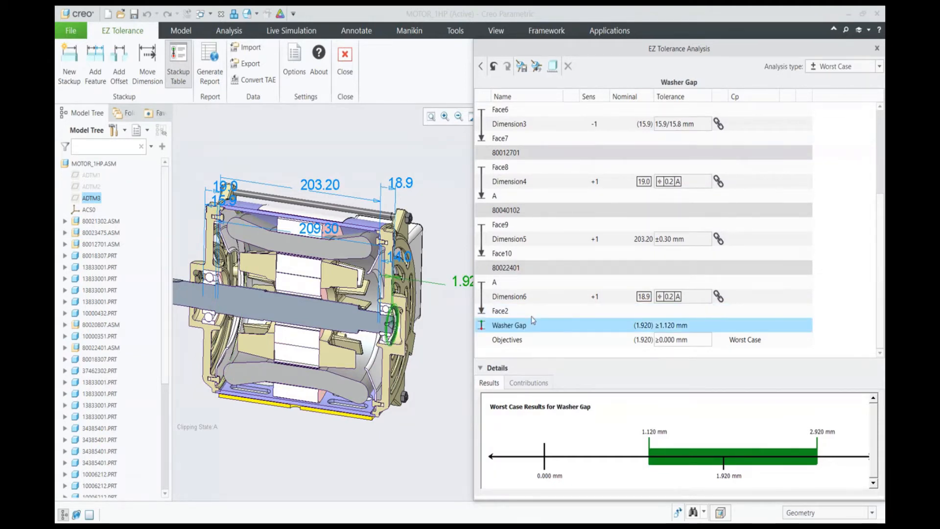
Set the Washer Gap objective to a symmetric tolerance of ±0.500 mm.
{"action": "double_click", "coordinate": [663, 345]}
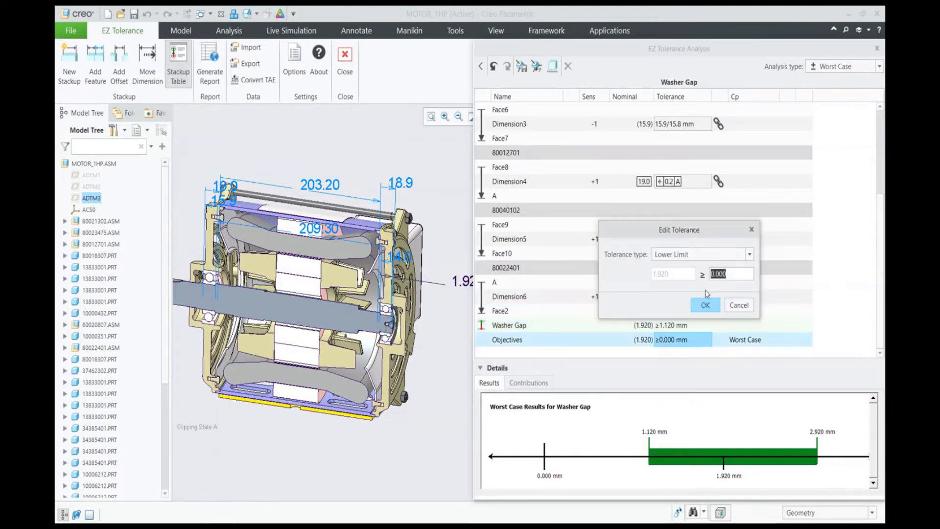
{"action": "left_click", "coordinate": [697, 255]}
{"action": "left_click", "coordinate": [695, 267]}
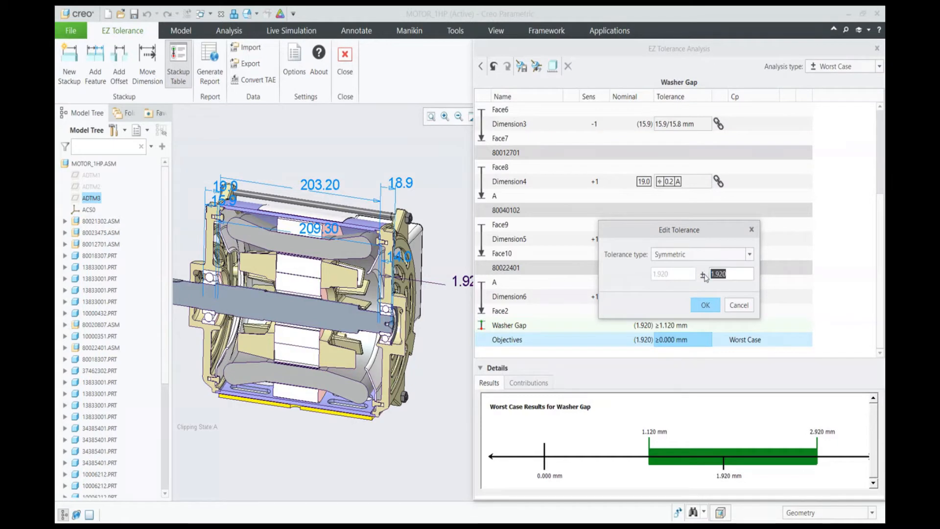
{"action": "type", "text": "0"}
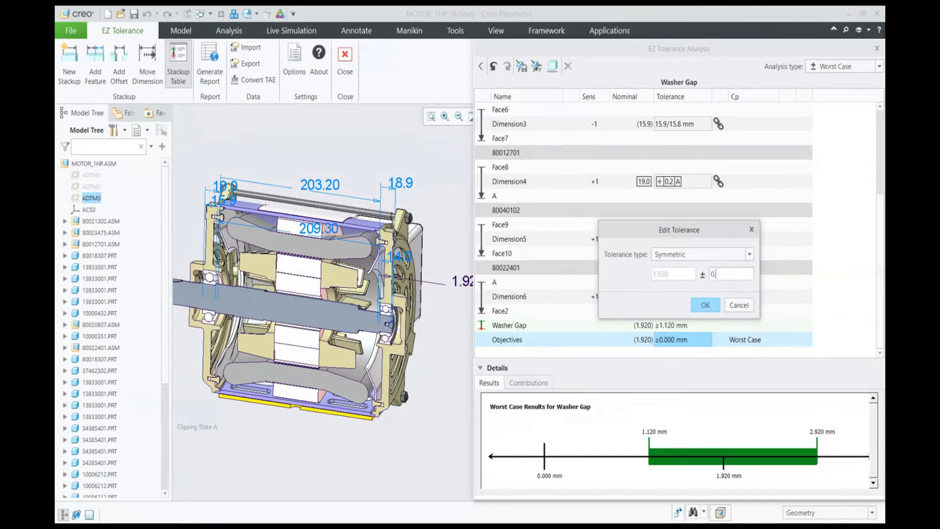
{"action": "type", "text": ".500"}
{"action": "key", "text": "Return"}
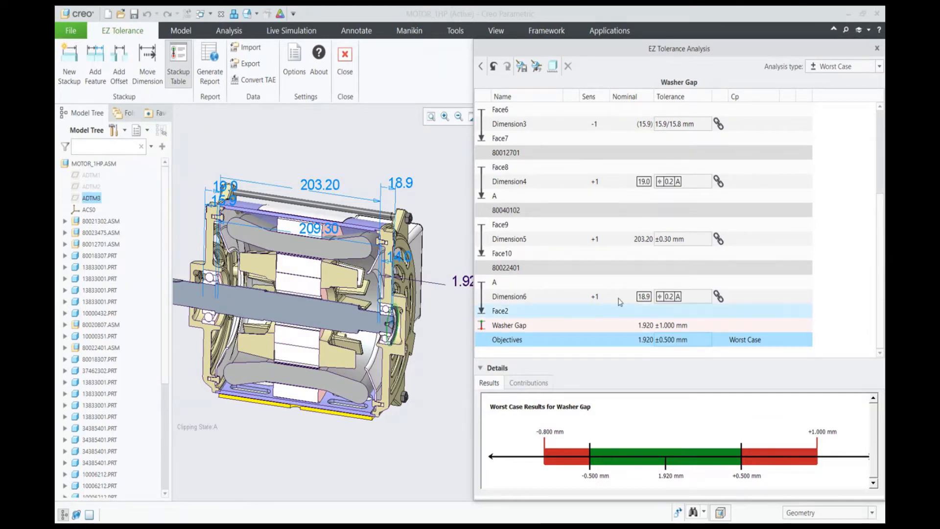
Review the parts and dimensions in the Washer Gap stackup, including the shaft length Dimension2 and Dimension4 of part 80012701.
{"action": "scroll", "coordinate": [782, 191], "scroll_direction": "up", "scroll_amount": 3}
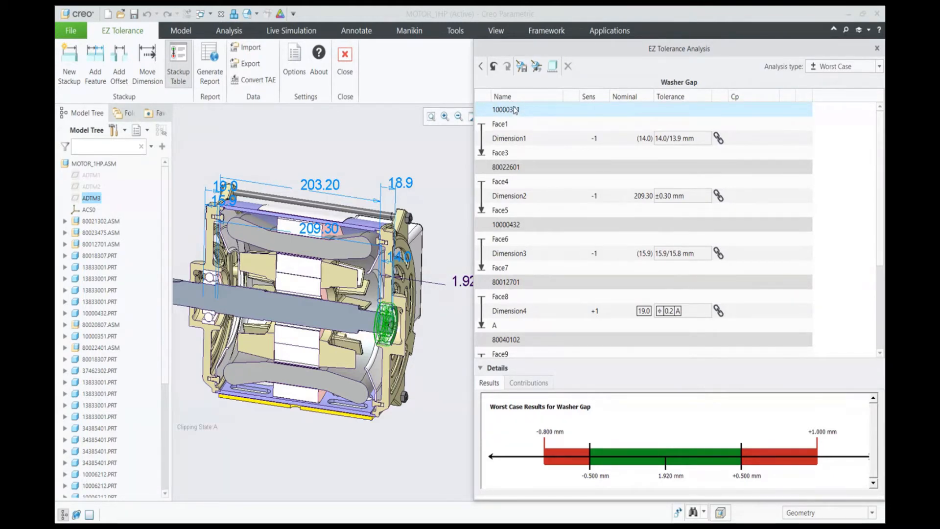
{"action": "scroll", "coordinate": [394, 325], "scroll_direction": "down", "scroll_amount": 4}
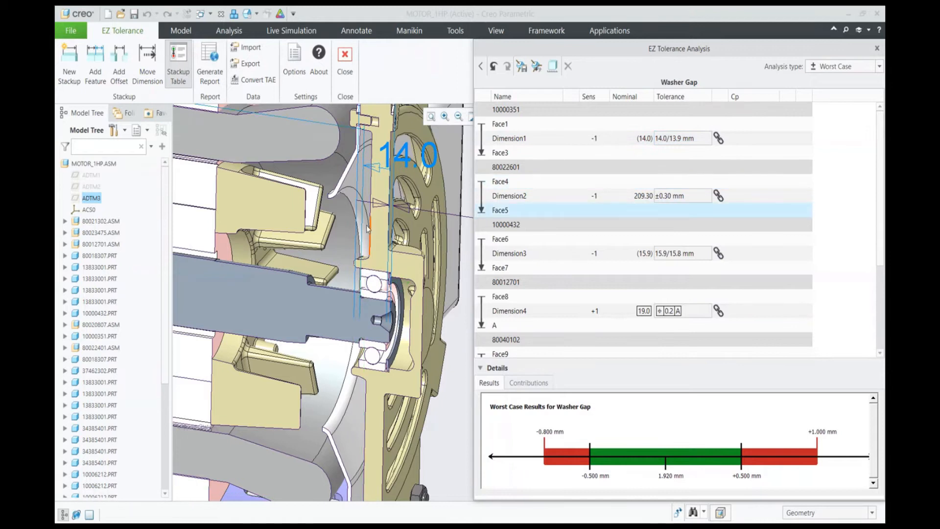
{"action": "left_click", "coordinate": [541, 197]}
{"action": "left_click", "coordinate": [539, 169]}
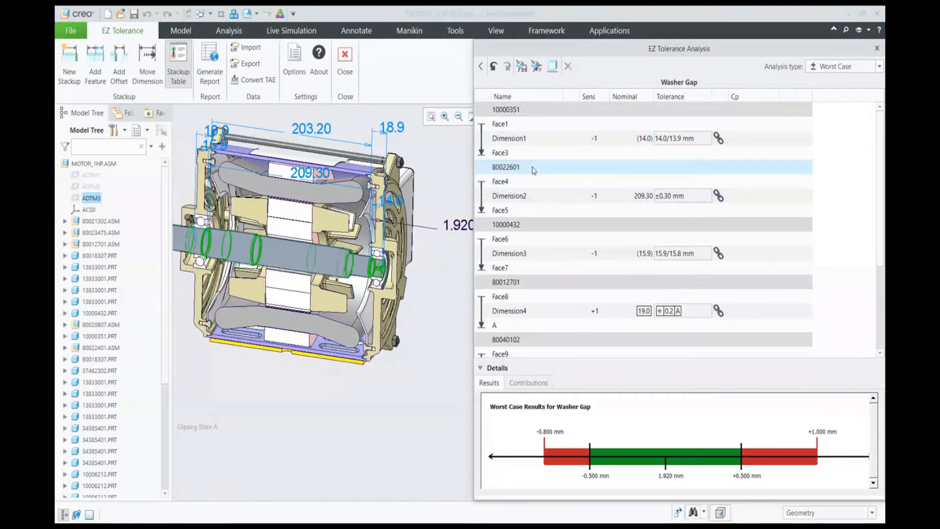
{"action": "left_click", "coordinate": [561, 194]}
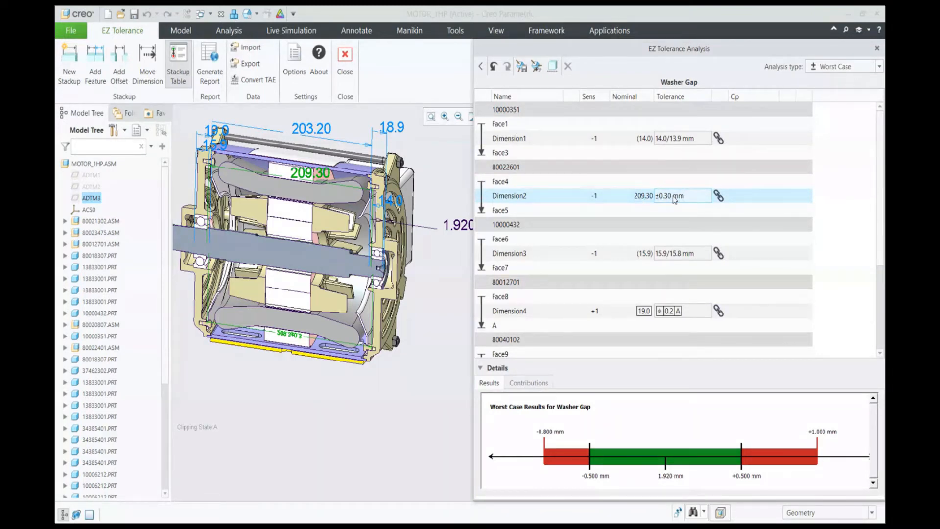
{"action": "left_click", "coordinate": [592, 311]}
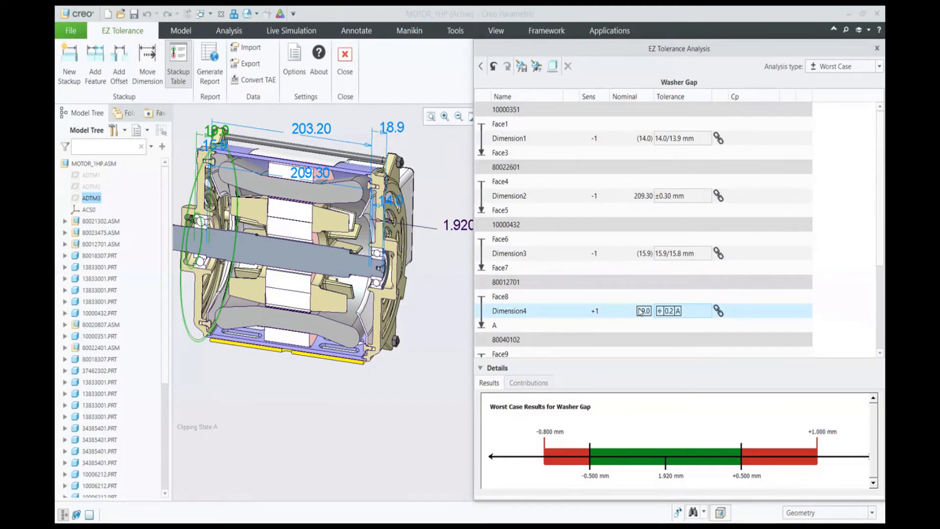
{"action": "scroll", "coordinate": [646, 328], "scroll_direction": "down", "scroll_amount": 3}
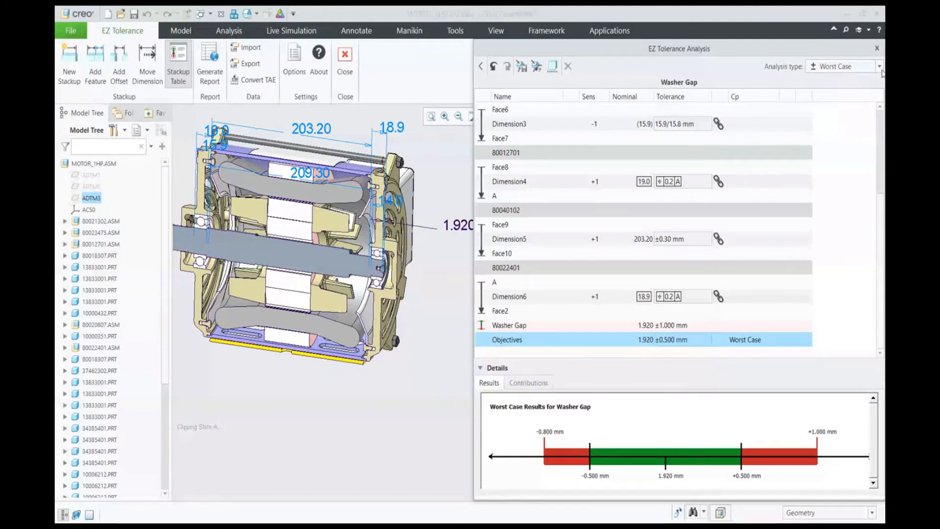
Change the analysis type to Statistical: Cpk and enlarge the results area to show the full distribution graph.
{"action": "left_click", "coordinate": [825, 68]}
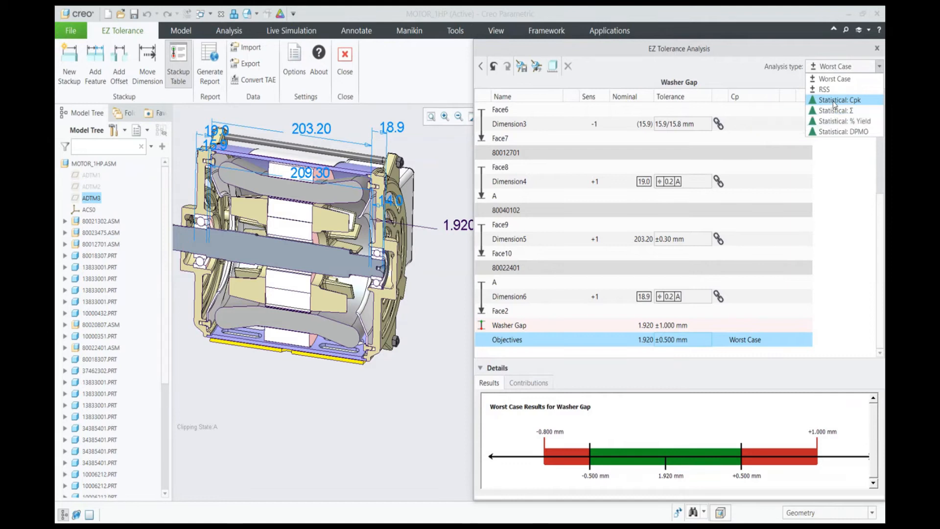
{"action": "left_click", "coordinate": [835, 101]}
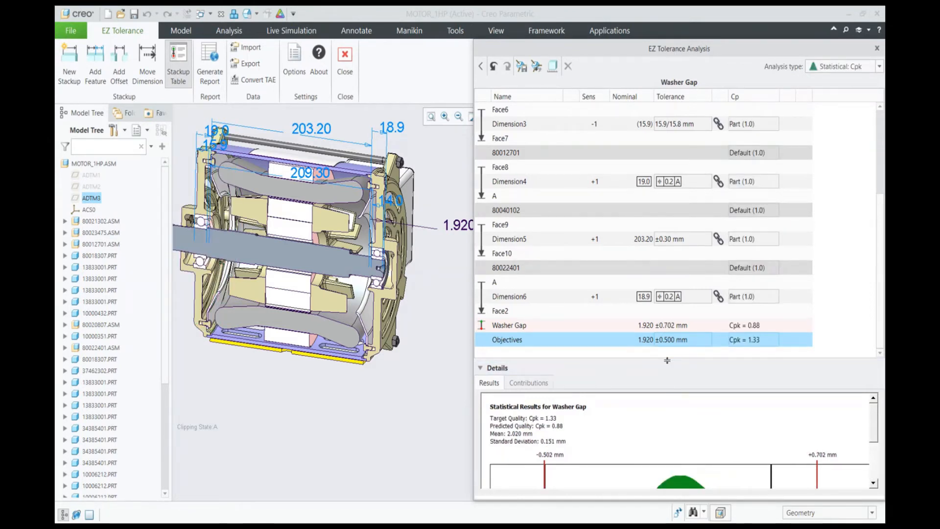
{"action": "left_click_drag", "start_coordinate": [667, 360], "coordinate": [659, 271]}
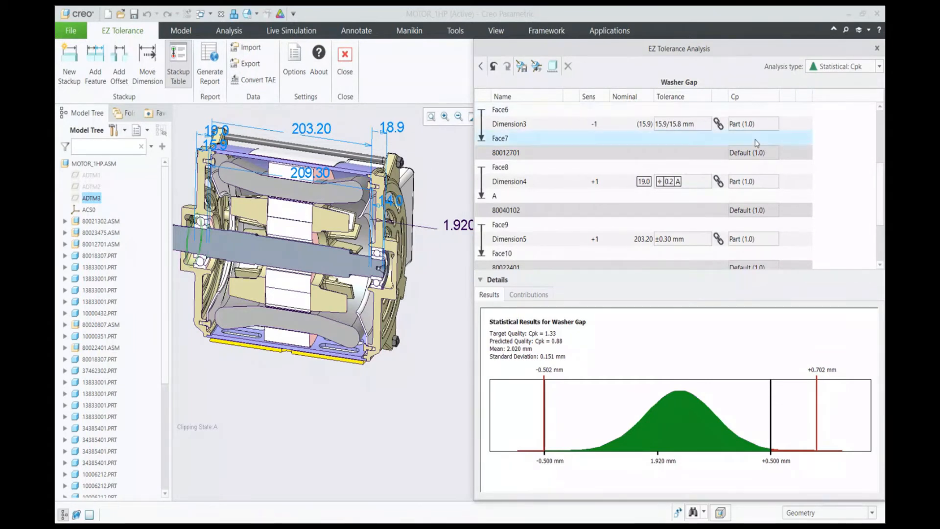
Try a dimension-level Cp value of 1.33 on Dimension5 of part 80040102 and undo that change.
{"action": "double_click", "coordinate": [752, 243]}
{"action": "left_click", "coordinate": [726, 255]}
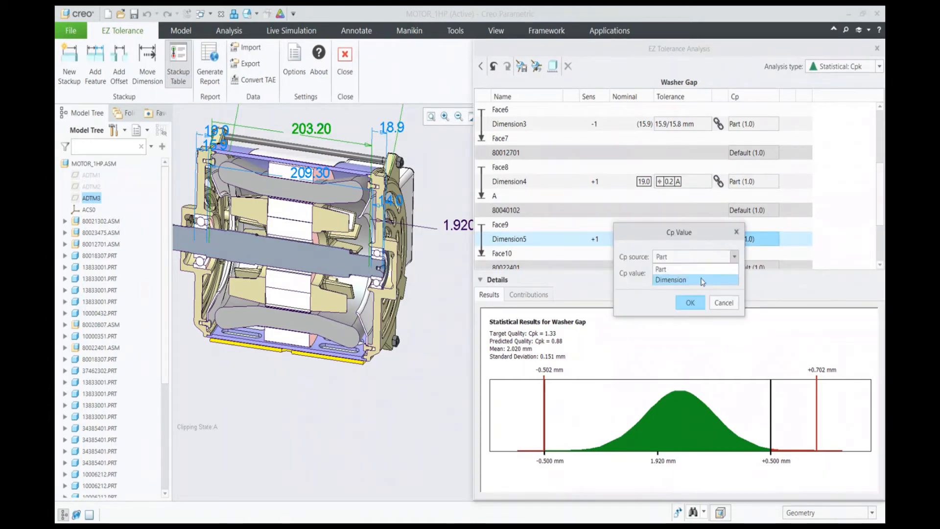
{"action": "left_click", "coordinate": [703, 280]}
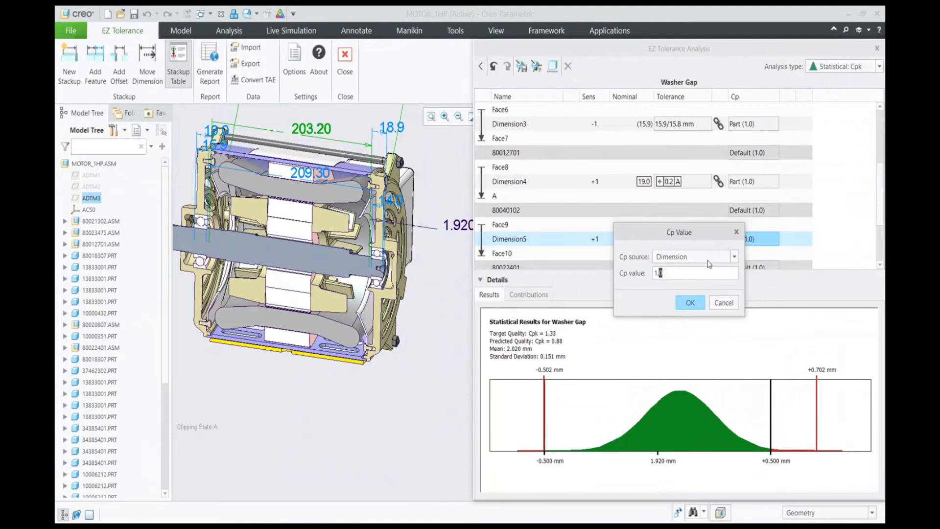
{"action": "type", "text": "33"}
{"action": "left_click", "coordinate": [691, 303]}
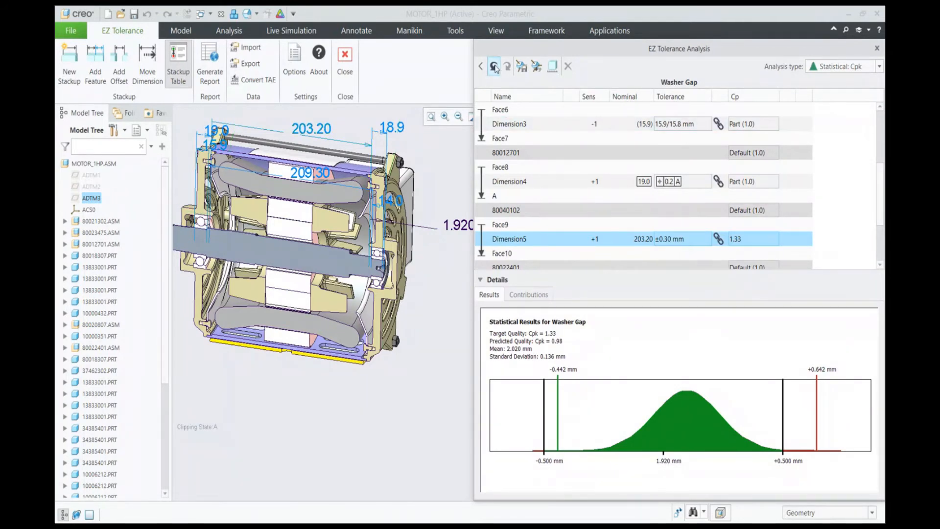
{"action": "left_click", "coordinate": [494, 67]}
{"action": "left_click", "coordinate": [493, 67]}
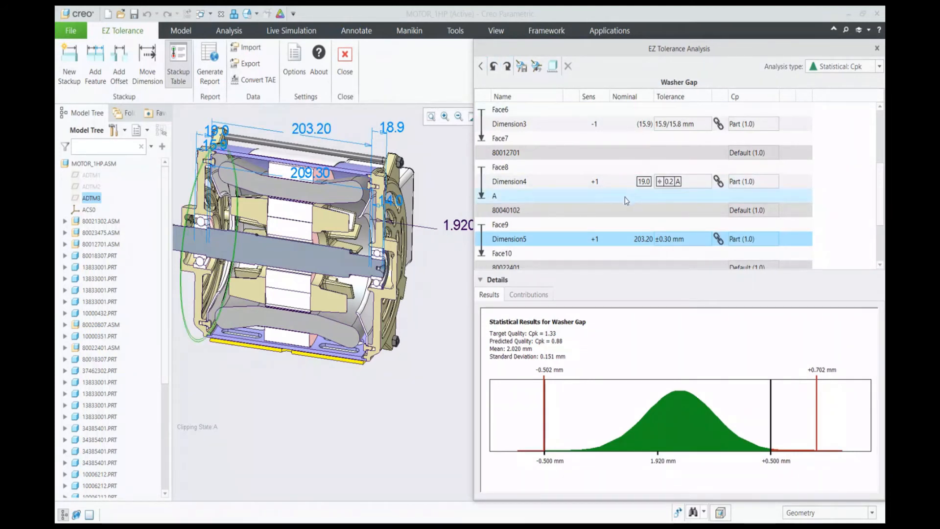
Review the Washer Gap result against its objective and show each dimension's statistical contribution.
{"action": "scroll", "coordinate": [630, 199], "scroll_direction": "down", "scroll_amount": 1}
{"action": "scroll", "coordinate": [621, 252], "scroll_direction": "down", "scroll_amount": 1}
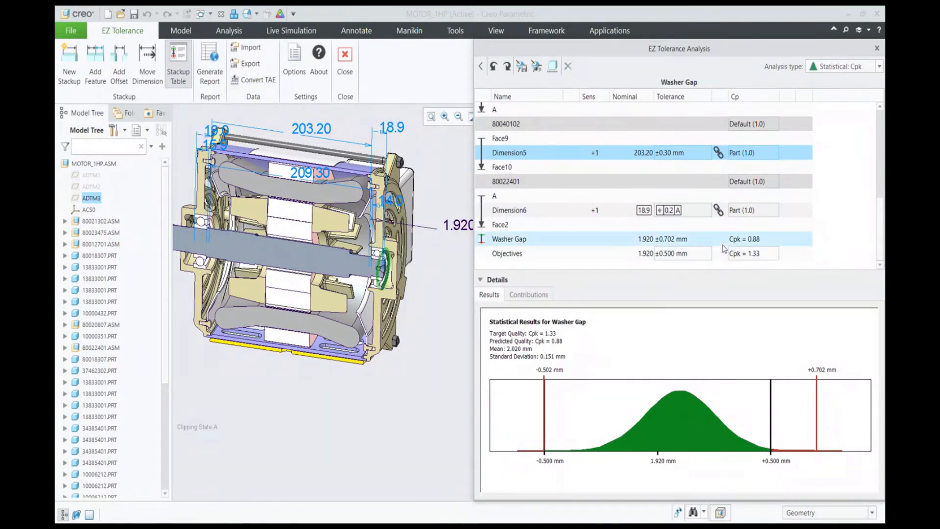
{"action": "scroll", "coordinate": [710, 224], "scroll_direction": "up", "scroll_amount": 2}
{"action": "scroll", "coordinate": [710, 224], "scroll_direction": "up", "scroll_amount": 1}
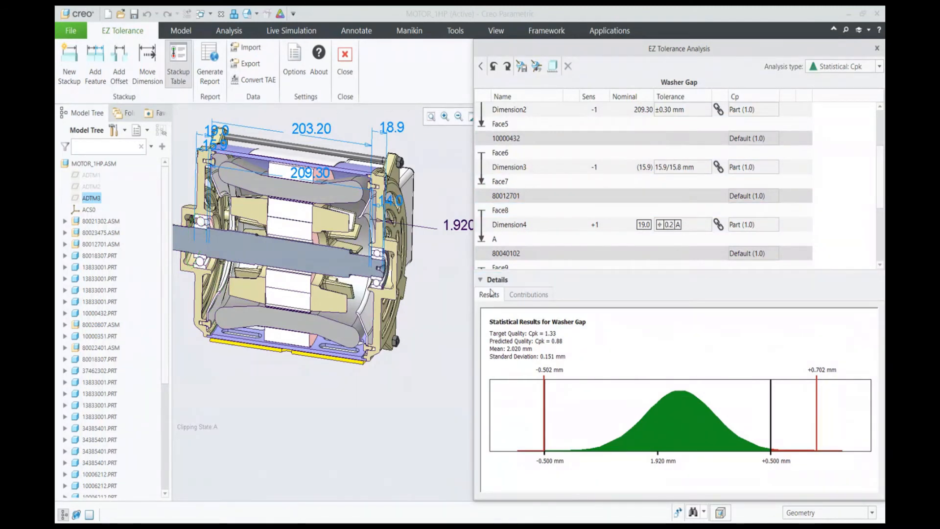
{"action": "left_click", "coordinate": [526, 297]}
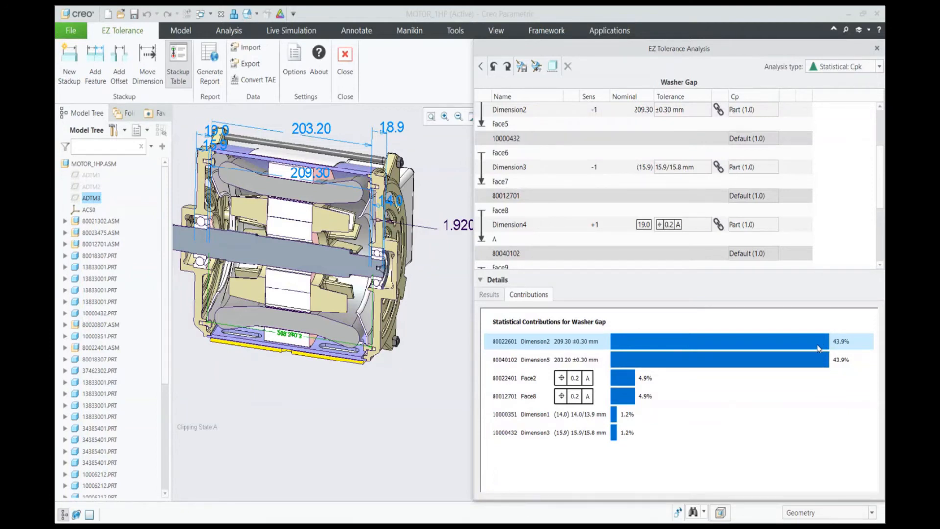
Tighten the tolerance of shaft length Dimension2 in part 80022601 to ±0.15 mm.
{"action": "scroll", "coordinate": [578, 198], "scroll_direction": "up", "scroll_amount": 1}
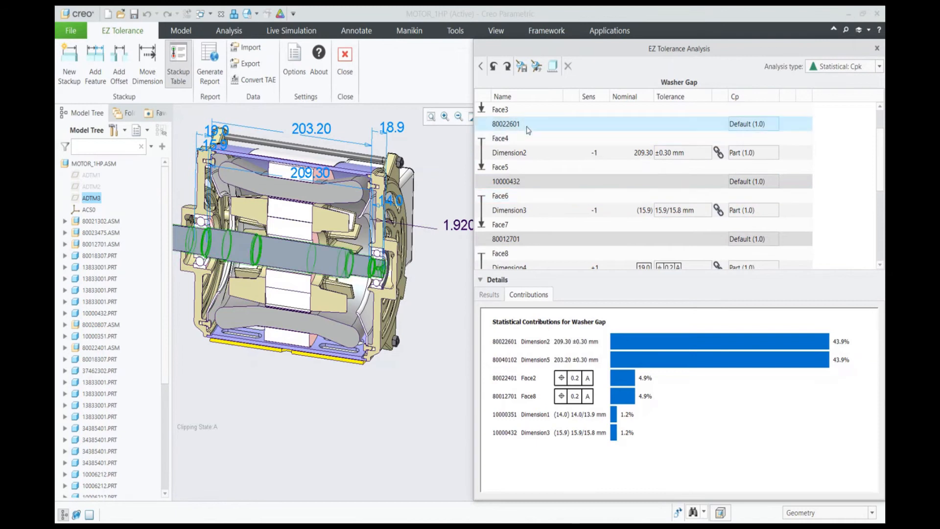
{"action": "double_click", "coordinate": [668, 157]}
{"action": "double_click", "coordinate": [718, 274]}
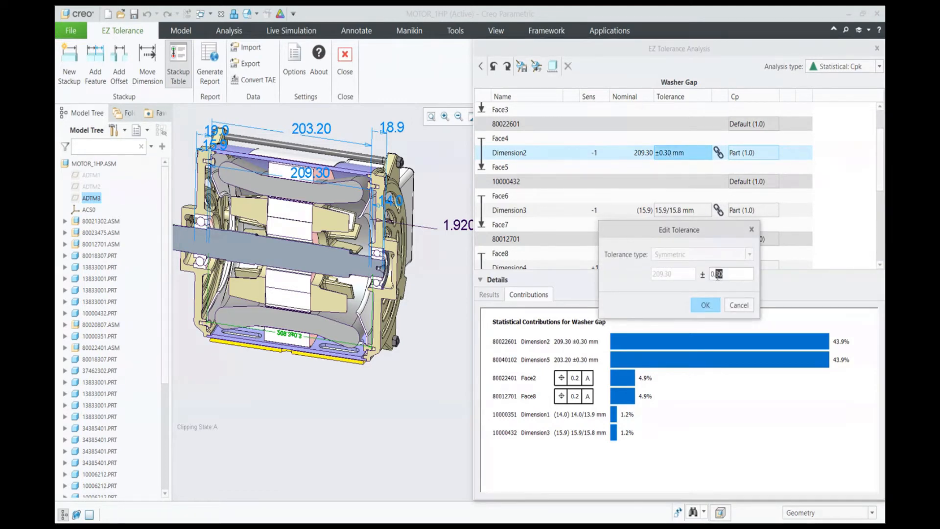
{"action": "type", "text": "15"}
{"action": "left_click", "coordinate": [705, 305]}
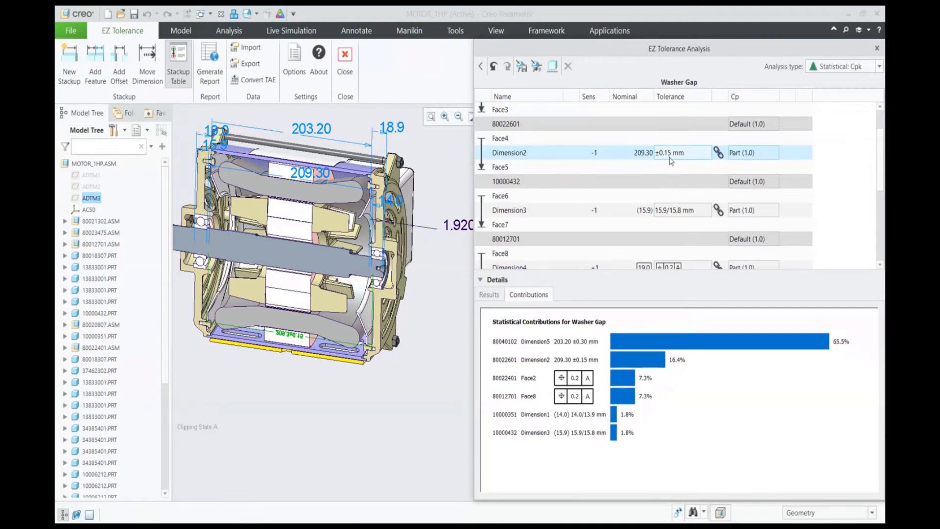
Tighten the tolerance of Dimension5 in part 80040102 to ±0.15 mm.
{"action": "scroll", "coordinate": [669, 176], "scroll_direction": "up", "scroll_amount": 1}
{"action": "scroll", "coordinate": [666, 182], "scroll_direction": "down", "scroll_amount": 2}
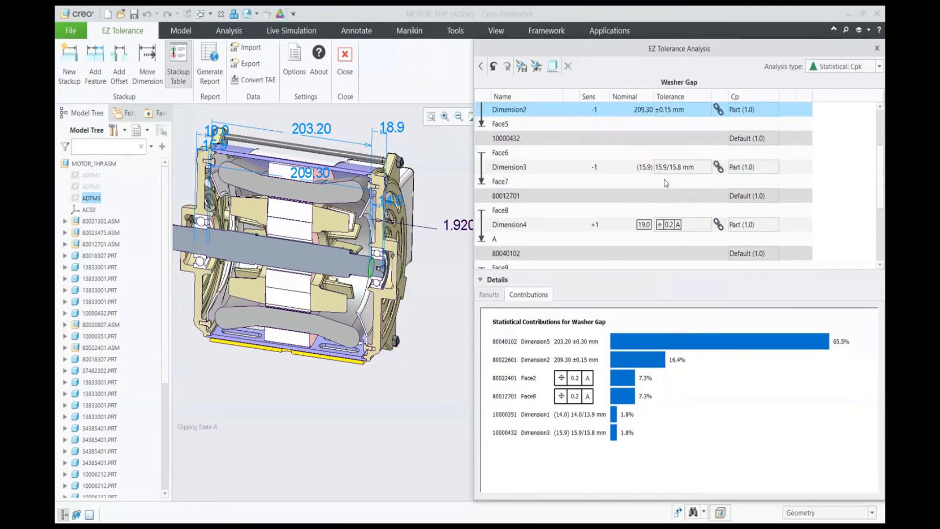
{"action": "scroll", "coordinate": [666, 182], "scroll_direction": "down", "scroll_amount": 2}
{"action": "left_click", "coordinate": [661, 195]}
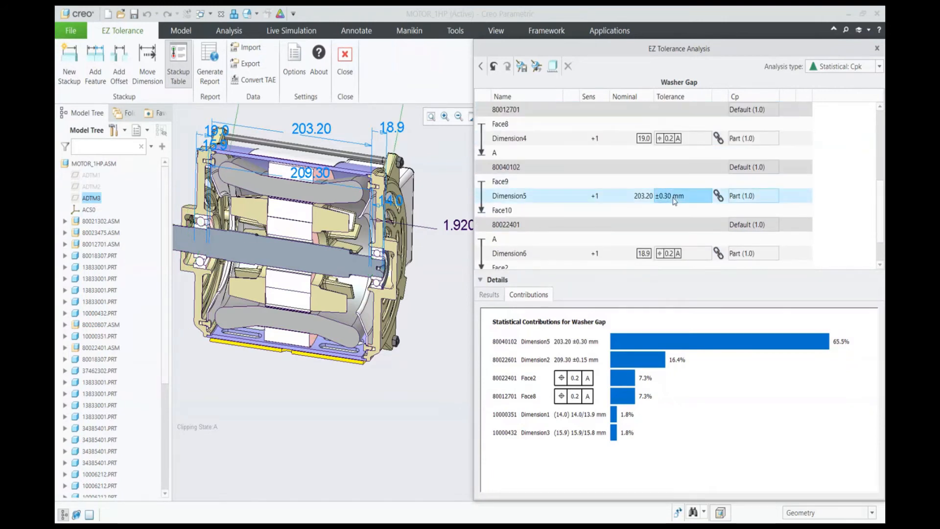
{"action": "double_click", "coordinate": [674, 196]}
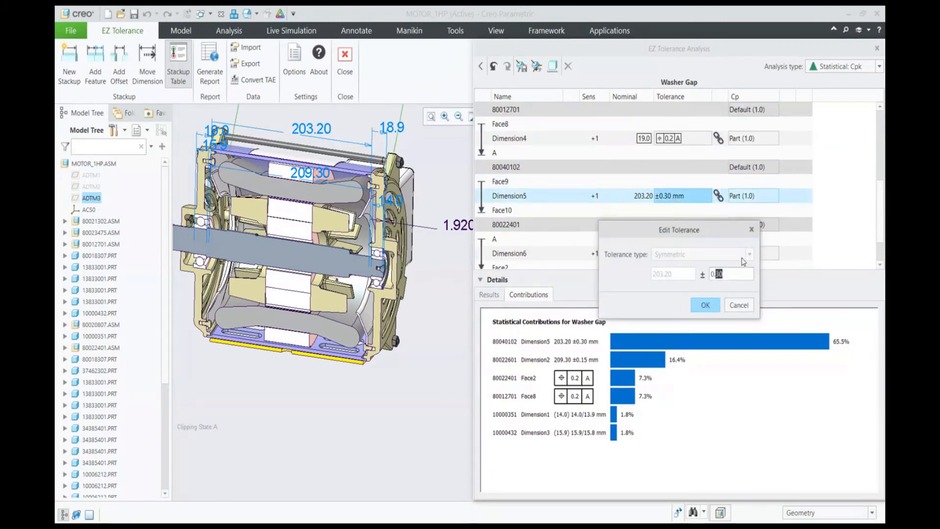
{"action": "type", "text": "15"}
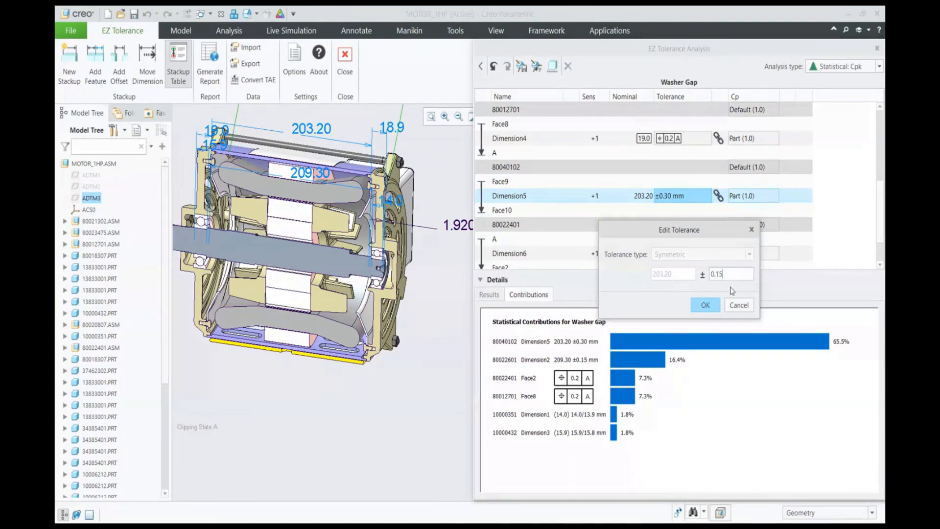
{"action": "left_click", "coordinate": [709, 305]}
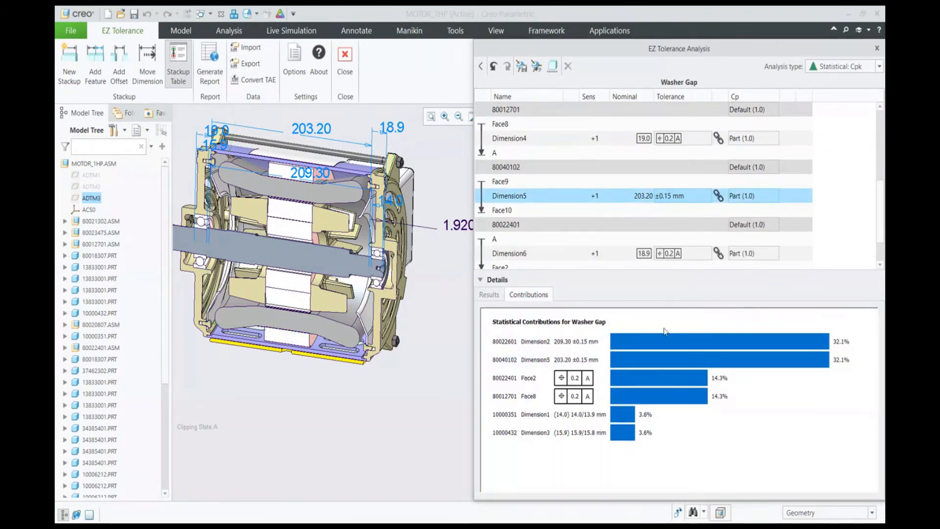
Compare the updated Washer Gap statistical results with the quality objective and review the contributions again.
{"action": "left_click", "coordinate": [494, 295]}
{"action": "scroll", "coordinate": [589, 246], "scroll_direction": "down", "scroll_amount": 1}
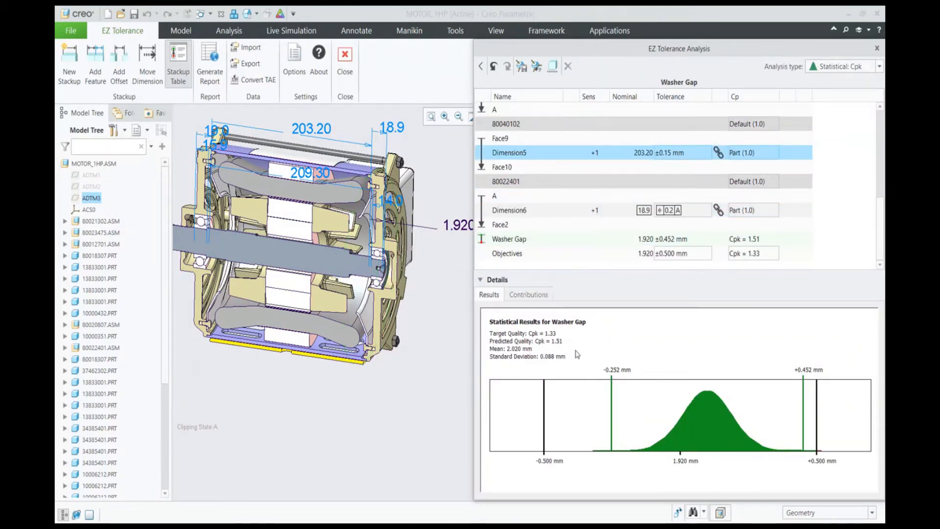
{"action": "left_click", "coordinate": [770, 252]}
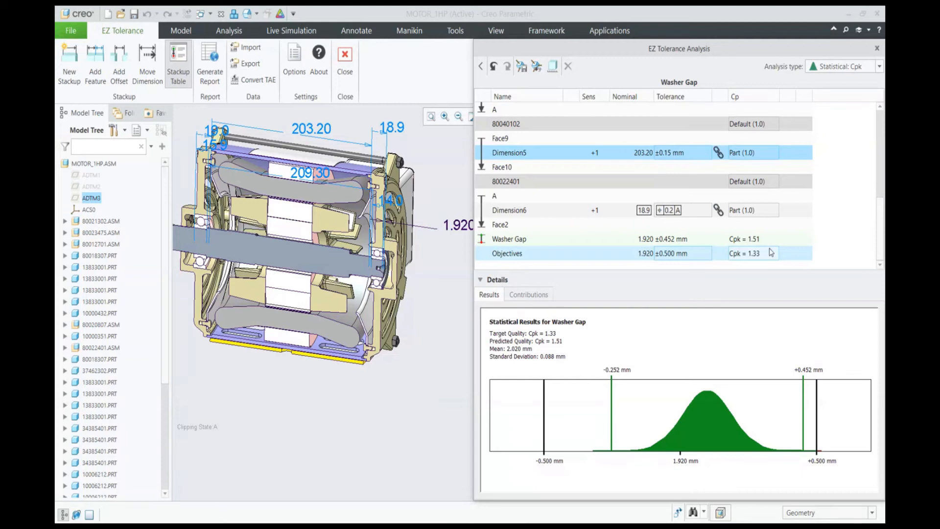
{"action": "left_click", "coordinate": [528, 294]}
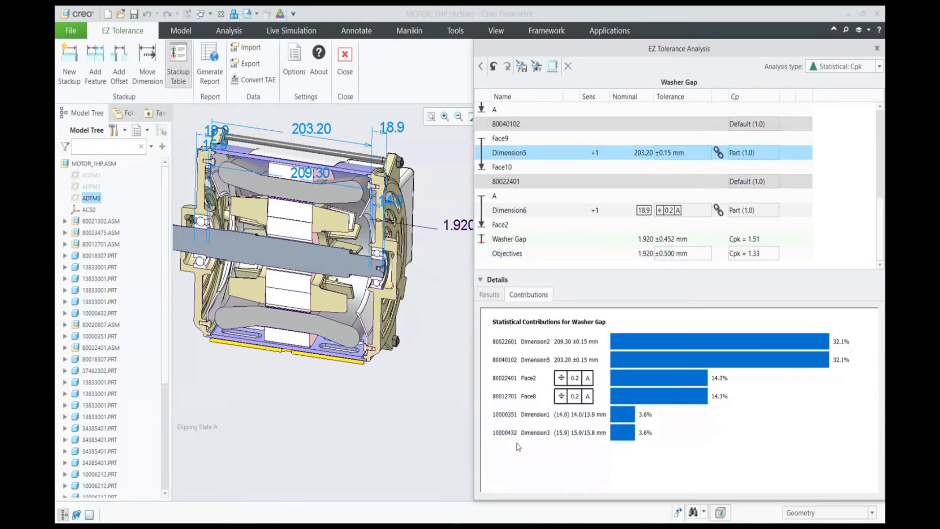
Set the lower limit of Dimension3 in part 10000432 to 15.75 mm.
{"action": "scroll", "coordinate": [600, 233], "scroll_direction": "up", "scroll_amount": 1}
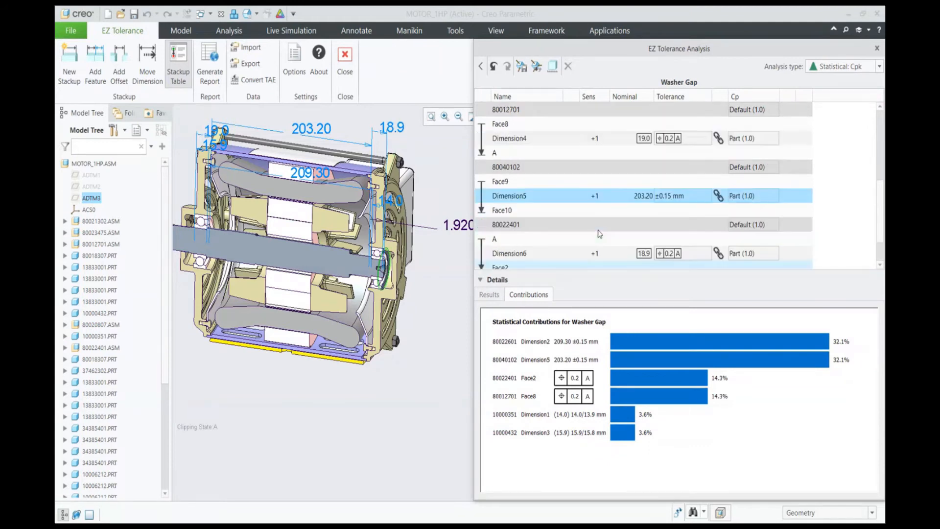
{"action": "scroll", "coordinate": [600, 234], "scroll_direction": "up", "scroll_amount": 1}
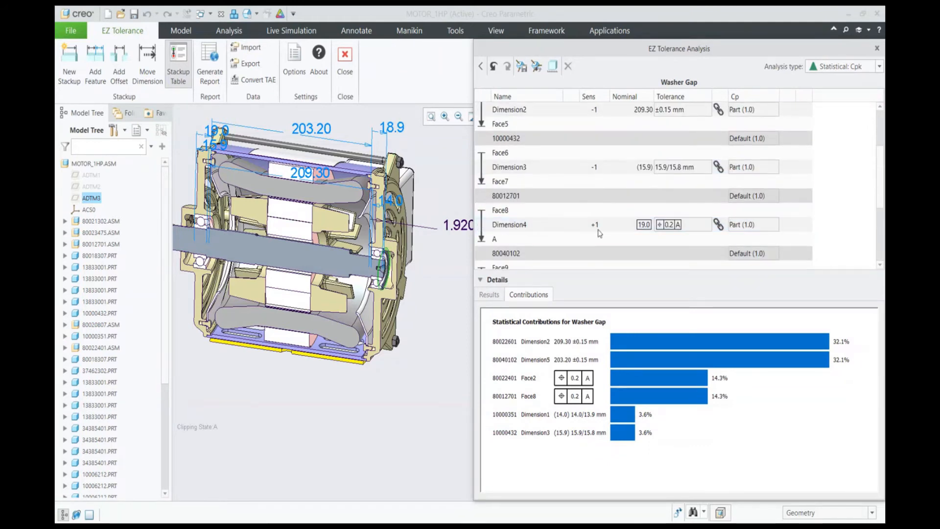
{"action": "double_click", "coordinate": [662, 168]}
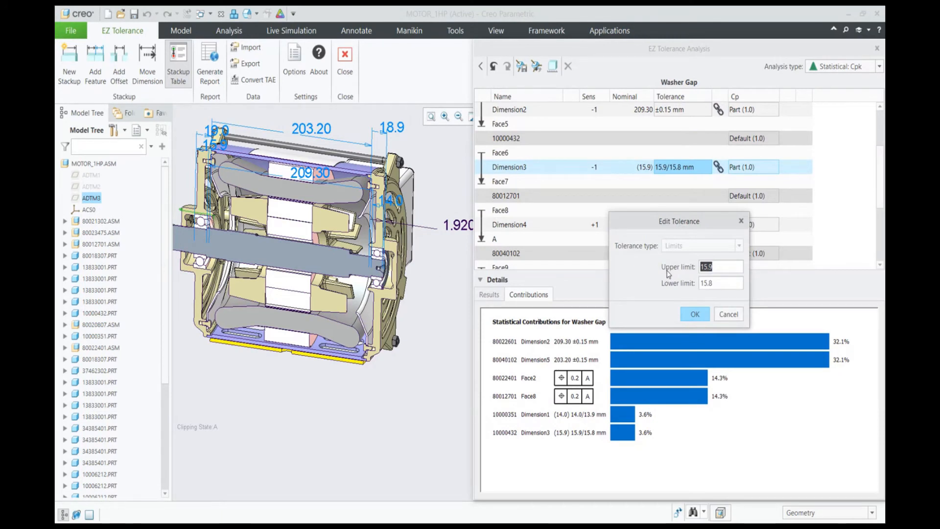
{"action": "left_click", "coordinate": [714, 282]}
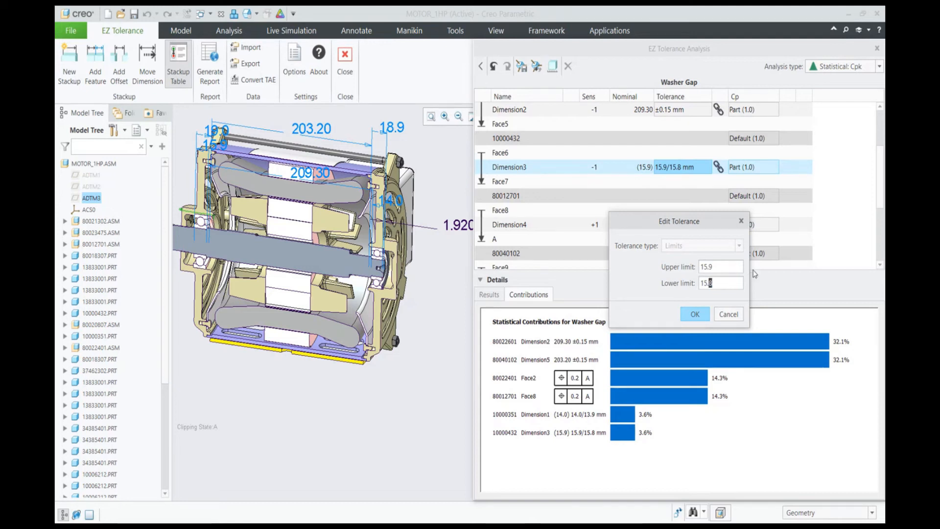
{"action": "key", "text": "BackSpace"}
{"action": "type", "text": "75"}
{"action": "left_click", "coordinate": [695, 314]}
Check the Washer Gap statistical results against the objective and return to the summary of 1D tolerance stackups.
{"action": "left_click", "coordinate": [495, 294]}
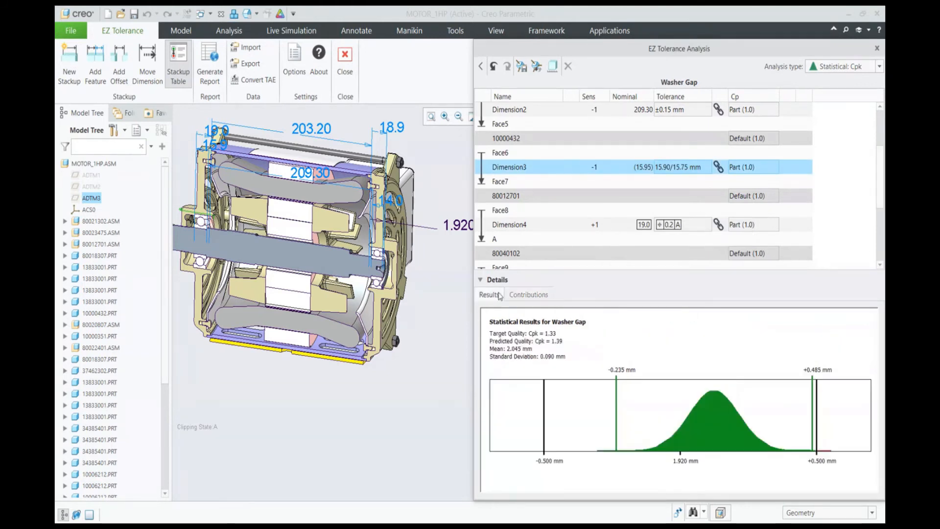
{"action": "scroll", "coordinate": [594, 240], "scroll_direction": "down", "scroll_amount": 3}
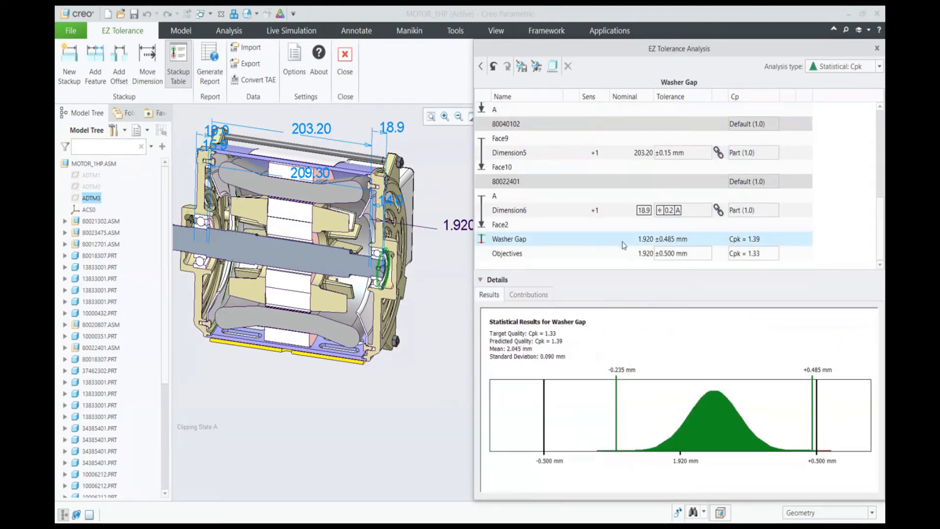
{"action": "left_click", "coordinate": [743, 254]}
{"action": "left_click", "coordinate": [746, 243]}
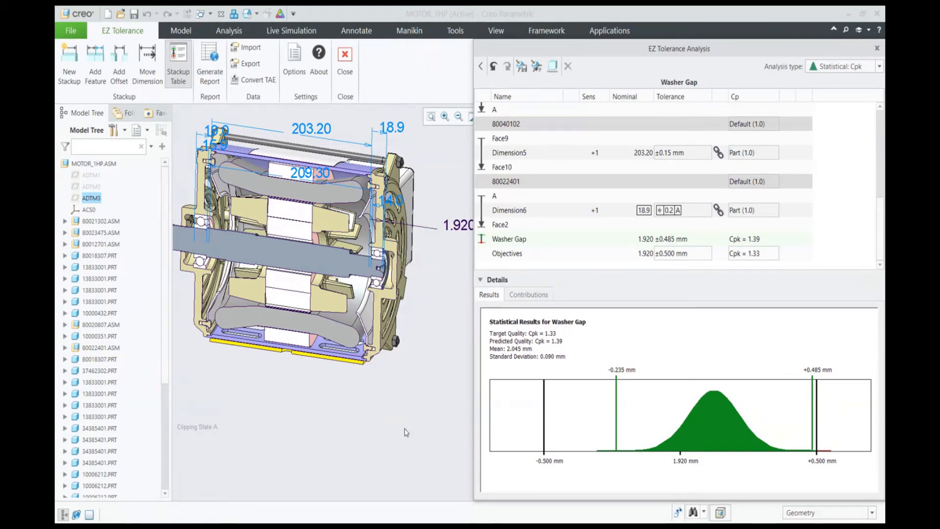
{"action": "left_click", "coordinate": [481, 67]}
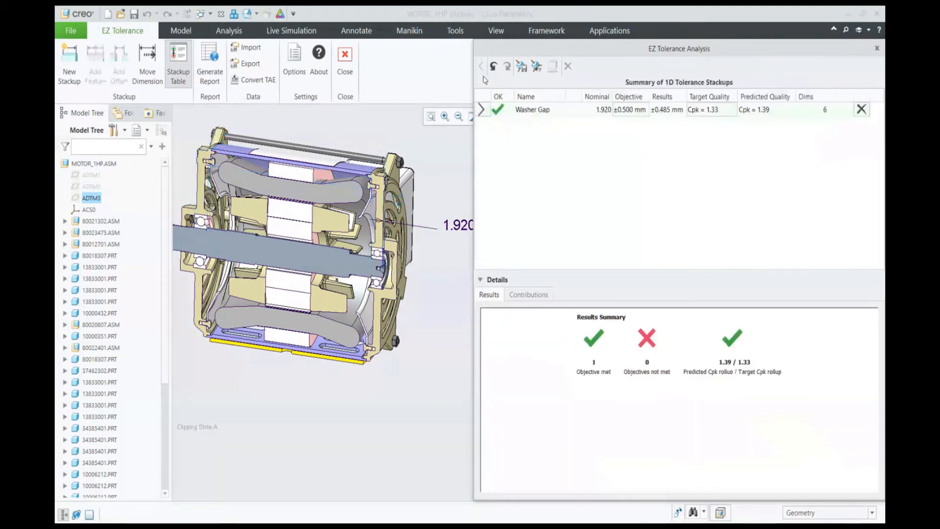
Start a new stackup across the rotor-stator air gap, picking the two facing cylindrical surfaces as start and end features.
{"action": "scroll", "coordinate": [355, 320], "scroll_direction": "down", "scroll_amount": 3}
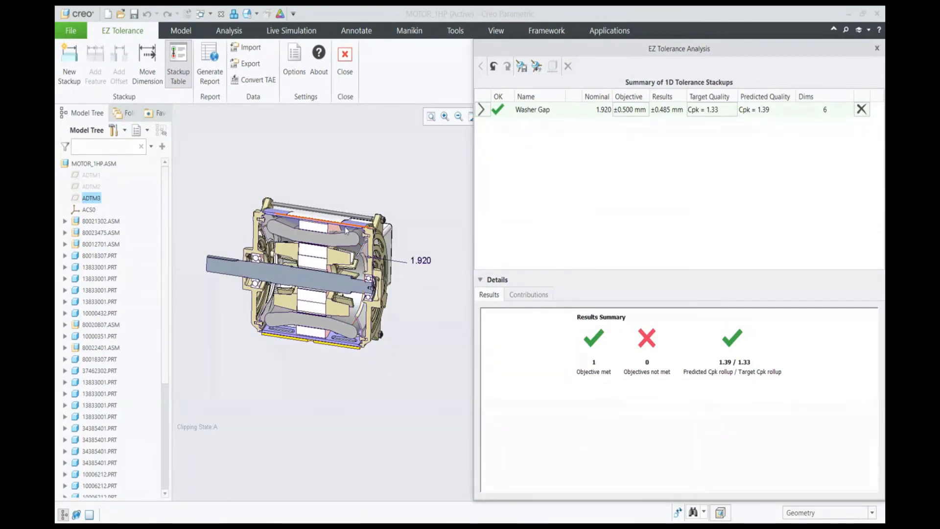
{"action": "left_click", "coordinate": [71, 68]}
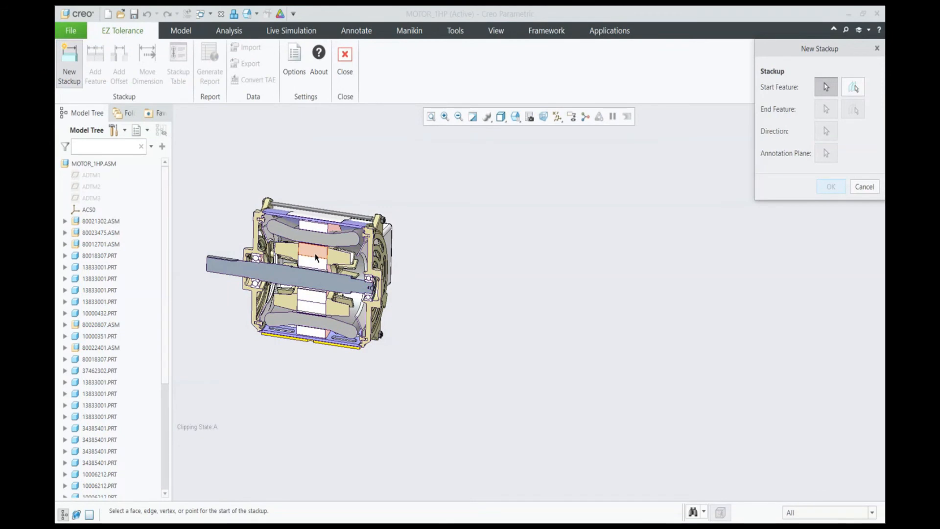
{"action": "scroll", "coordinate": [321, 255], "scroll_direction": "up", "scroll_amount": 5}
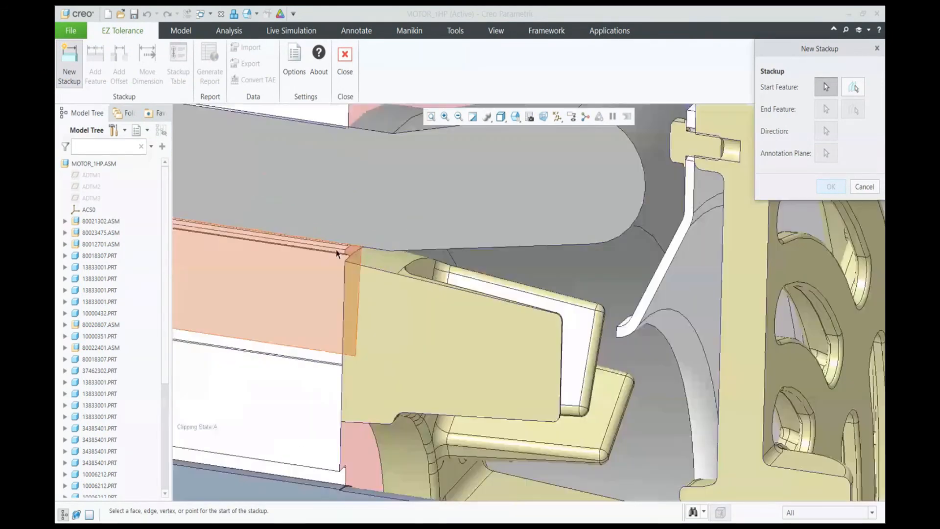
{"action": "scroll", "coordinate": [338, 247], "scroll_direction": "up", "scroll_amount": 5}
{"action": "left_click", "coordinate": [345, 238]}
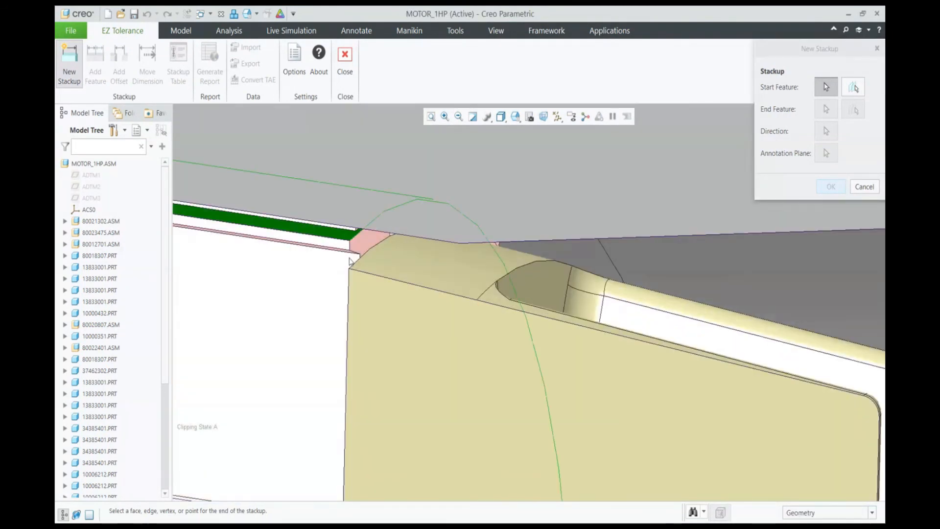
{"action": "middle_click_drag", "start_coordinate": [349, 268], "coordinate": [350, 245]}
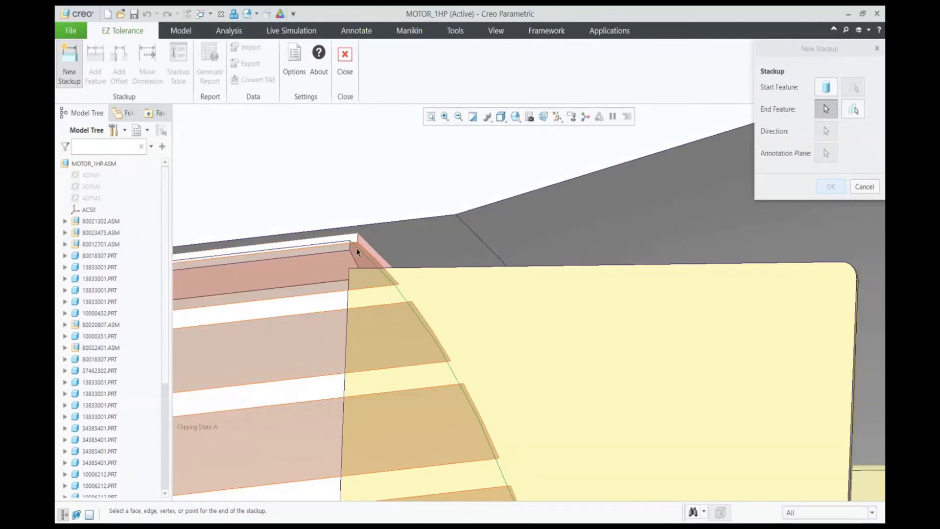
{"action": "left_click", "coordinate": [357, 252]}
{"action": "scroll", "coordinate": [363, 216], "scroll_direction": "down", "scroll_amount": 6}
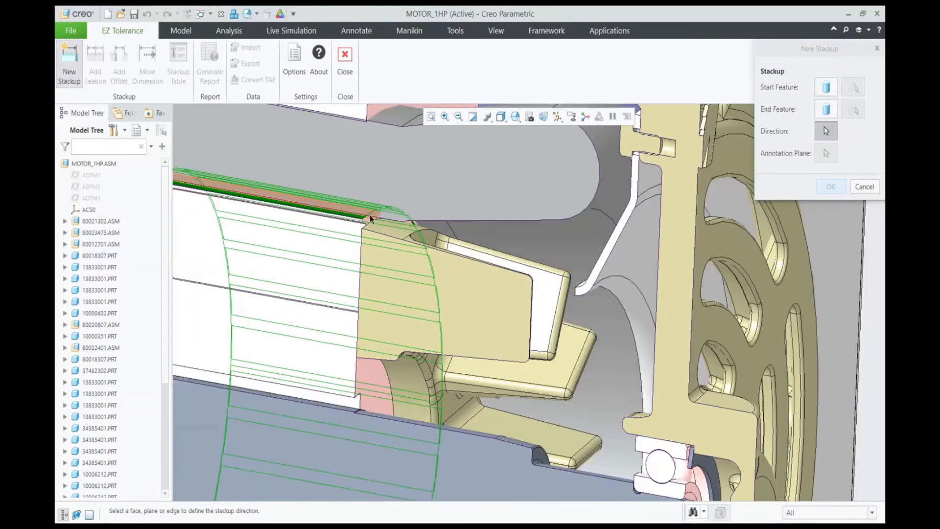
Define the new stackup's direction with ADTM2 and annotation plane with ADTM3, and place its nominal annotation beside the motor.
{"action": "key", "text": "ctrl+d"}
{"action": "left_click", "coordinate": [93, 187]}
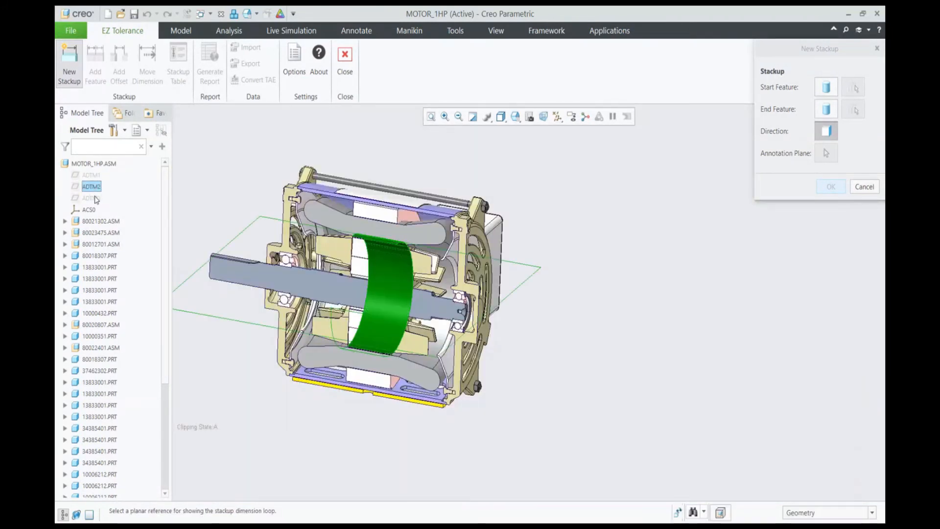
{"action": "left_click", "coordinate": [94, 198]}
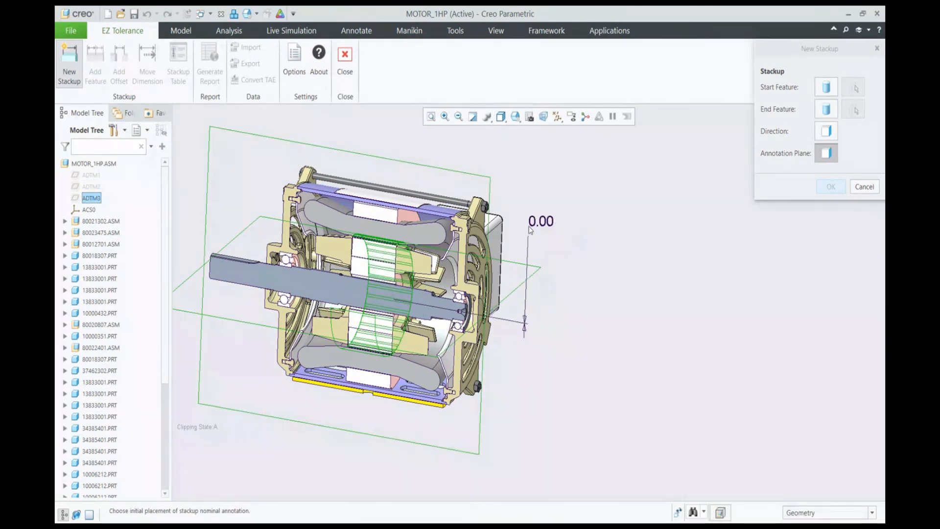
{"action": "left_click", "coordinate": [530, 230]}
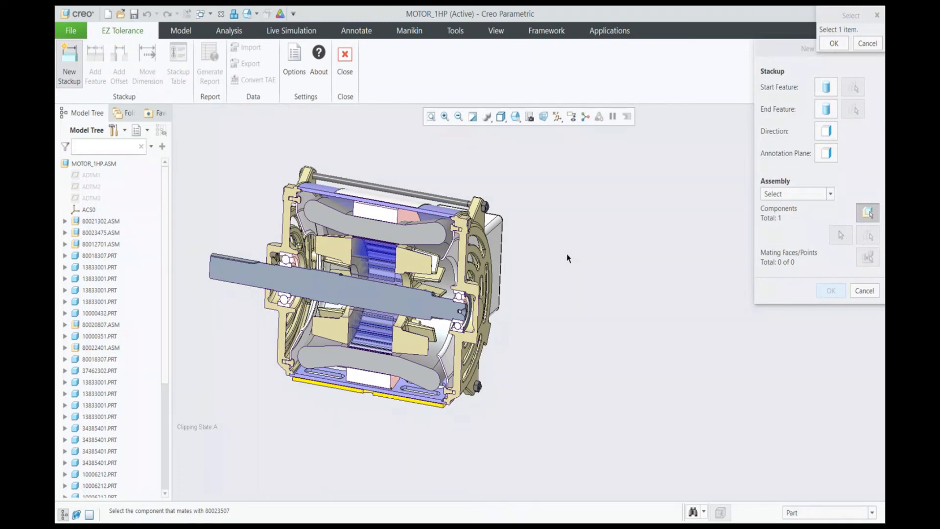
Build the component chain from the rotor through shaft 80022601, bearing 10000432, end bracket 80012701 and housing 80040102 to stator 80023475.
{"action": "scroll", "coordinate": [253, 343], "scroll_direction": "up", "scroll_amount": 5}
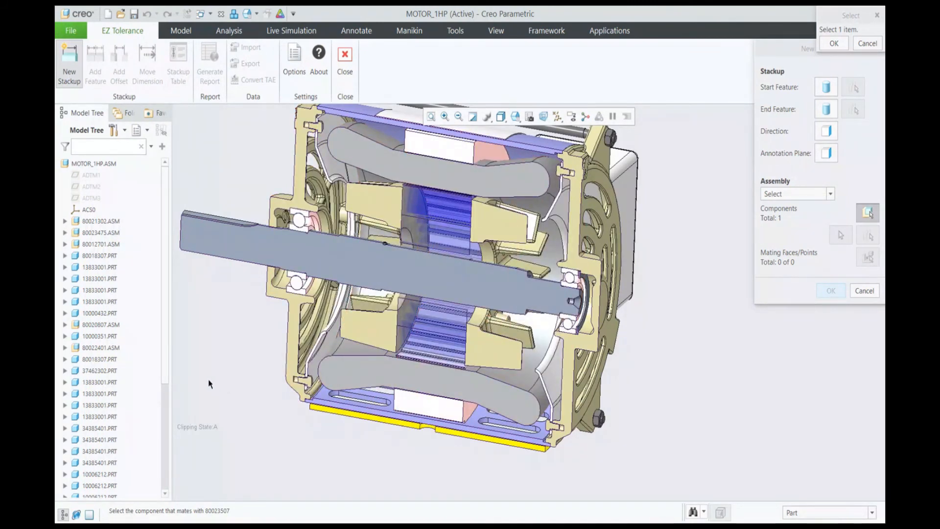
{"action": "left_click", "coordinate": [251, 237]}
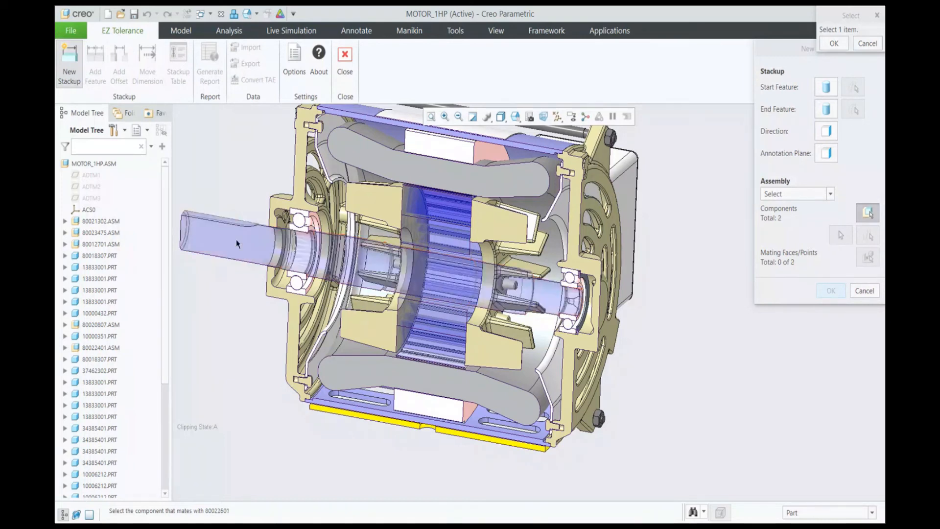
{"action": "left_click", "coordinate": [302, 215]}
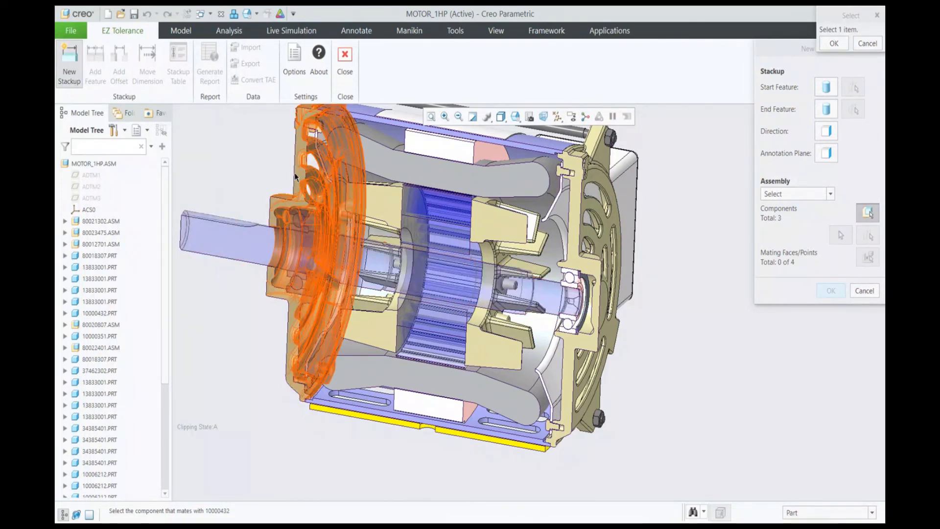
{"action": "left_click", "coordinate": [294, 172]}
{"action": "scroll", "coordinate": [281, 192], "scroll_direction": "down", "scroll_amount": 3}
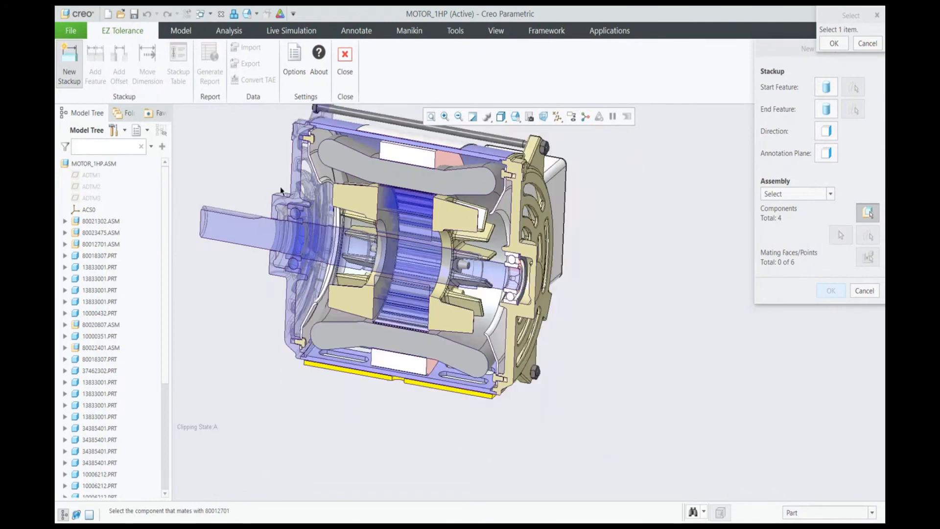
{"action": "left_click", "coordinate": [320, 137]}
{"action": "scroll", "coordinate": [401, 171], "scroll_direction": "up", "scroll_amount": 3}
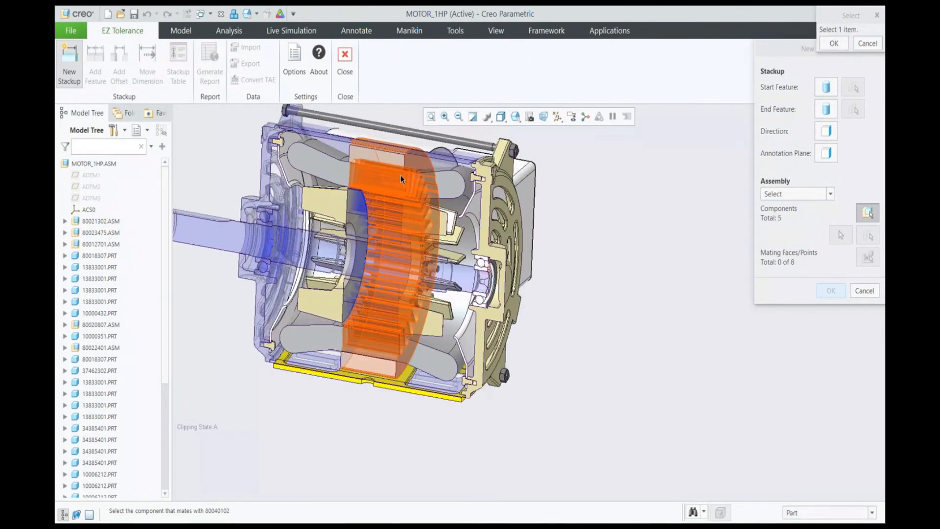
{"action": "left_click", "coordinate": [399, 161]}
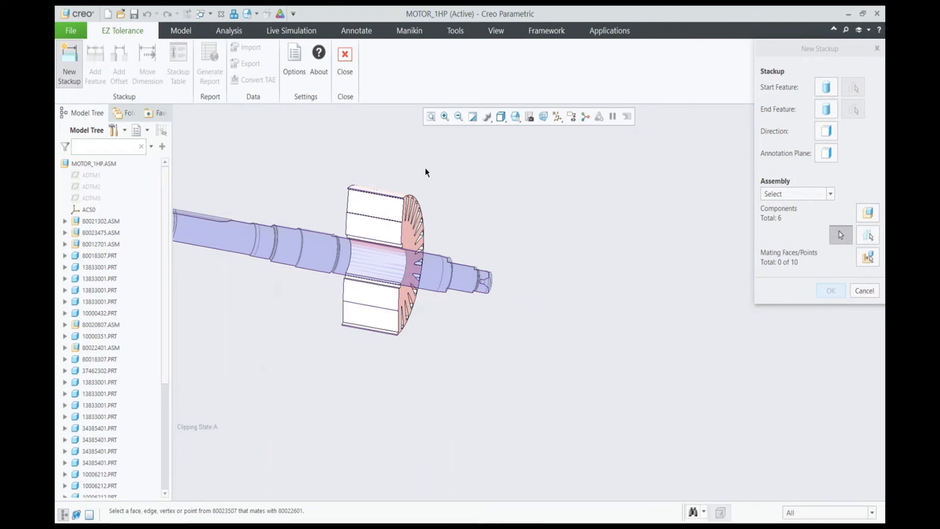
Define the mating cylindrical faces between the rotor core and the shaft, and between the shaft and bearing 10000432.
{"action": "scroll", "coordinate": [372, 260], "scroll_direction": "up", "scroll_amount": 2}
{"action": "left_click", "coordinate": [377, 257]}
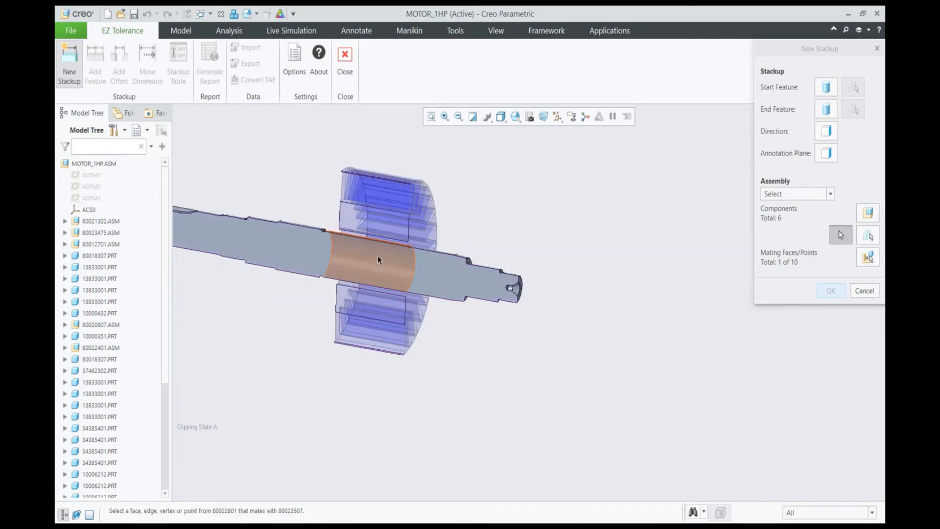
{"action": "left_click", "coordinate": [377, 255]}
{"action": "scroll", "coordinate": [303, 252], "scroll_direction": "down", "scroll_amount": 3}
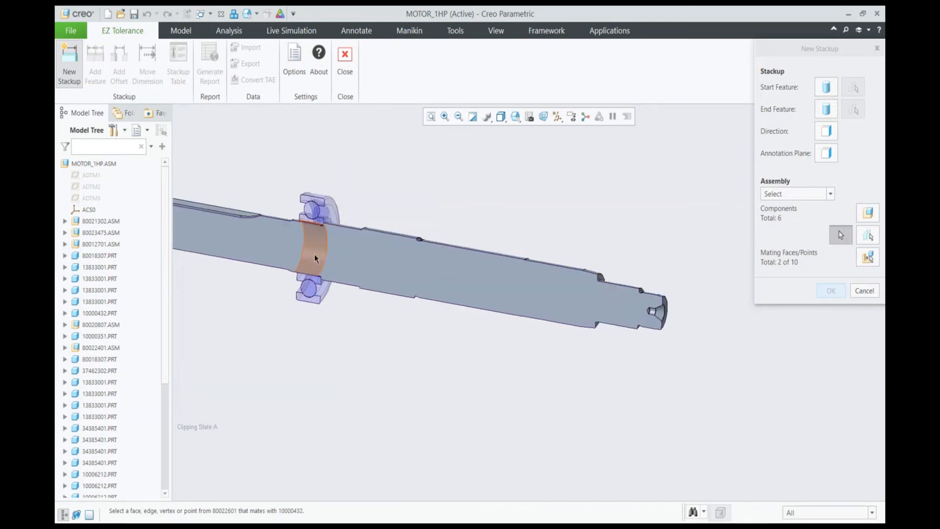
{"action": "left_click", "coordinate": [317, 258]}
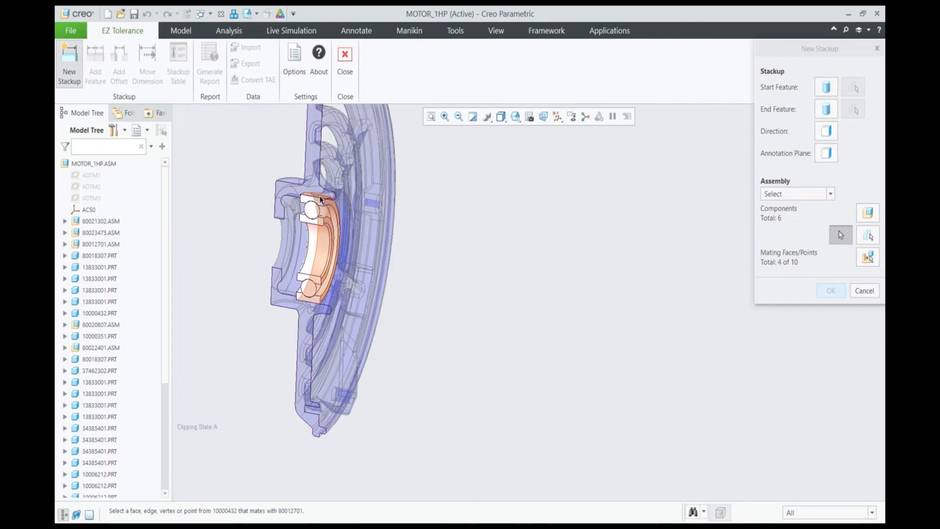
Define the mating faces from the bearing through the end bracket and housing to the stator, and create the stackup.
{"action": "left_click", "coordinate": [326, 250]}
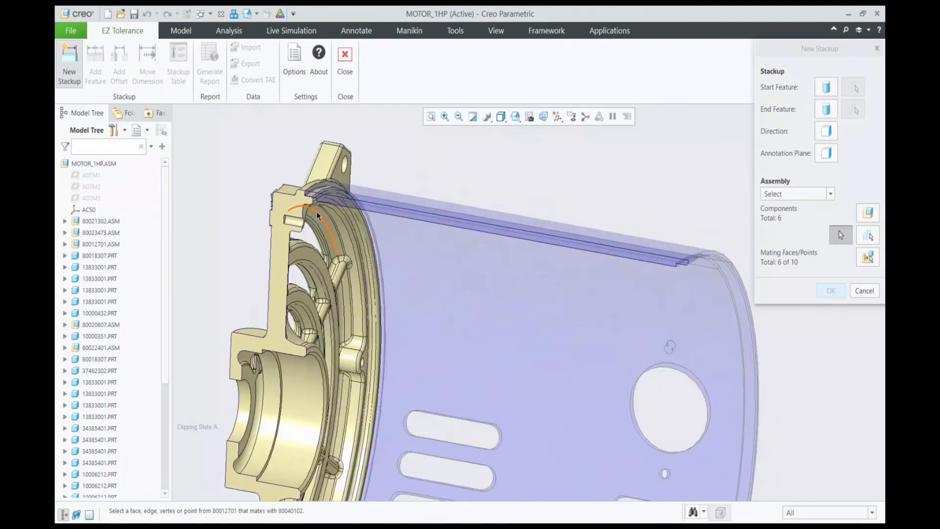
{"action": "left_click", "coordinate": [315, 196]}
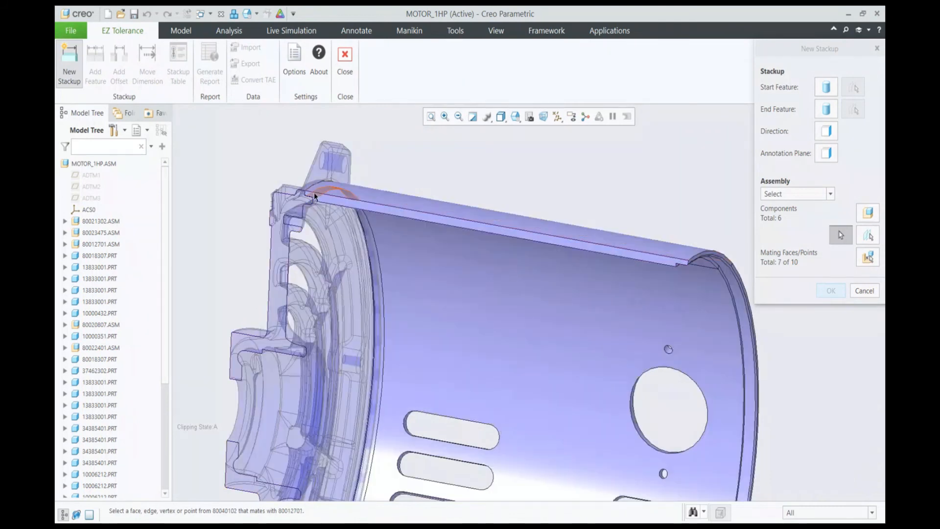
{"action": "left_click", "coordinate": [361, 276]}
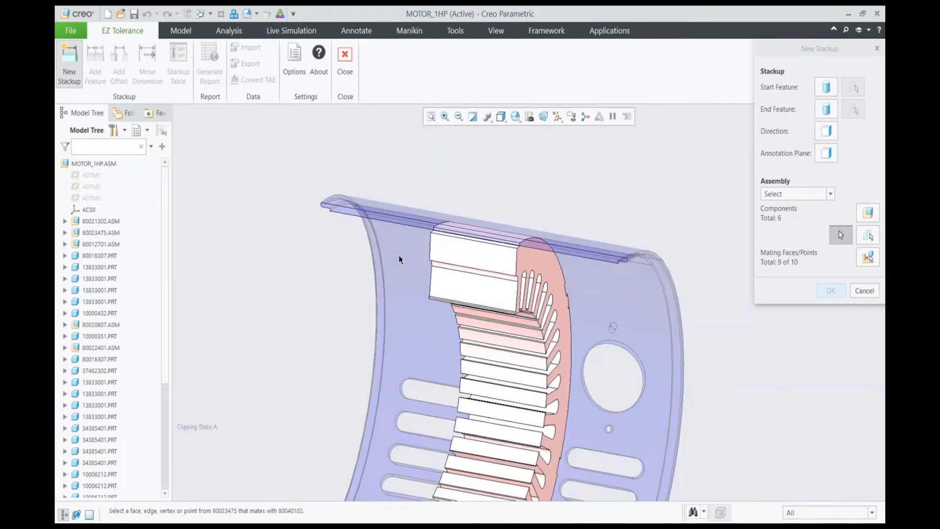
{"action": "left_click", "coordinate": [474, 230]}
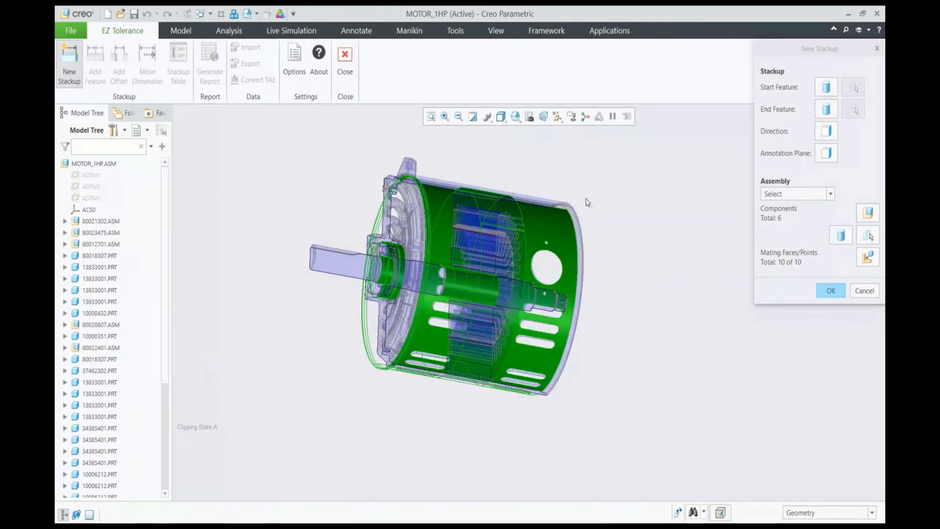
{"action": "left_click", "coordinate": [830, 290]}
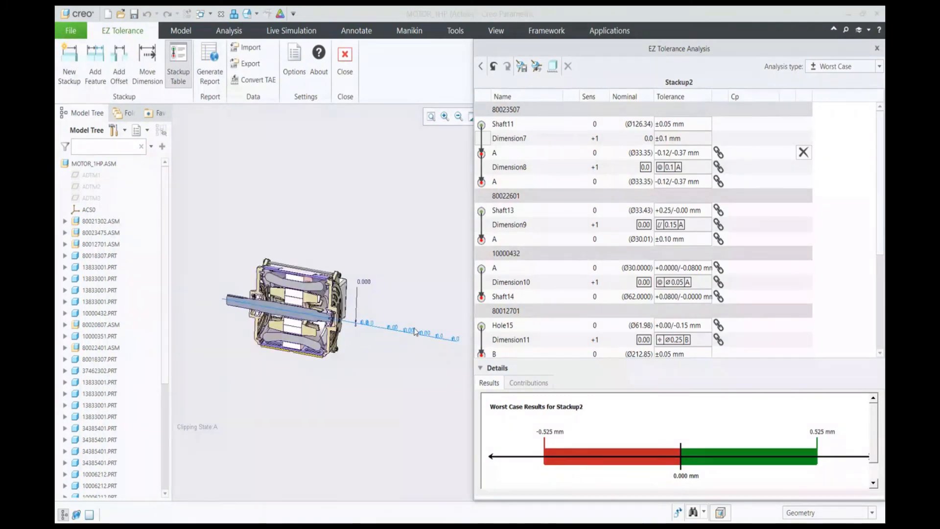
Set the attachment of Stackup2 to Far-Near.
{"action": "scroll", "coordinate": [345, 311], "scroll_direction": "down", "scroll_amount": 4}
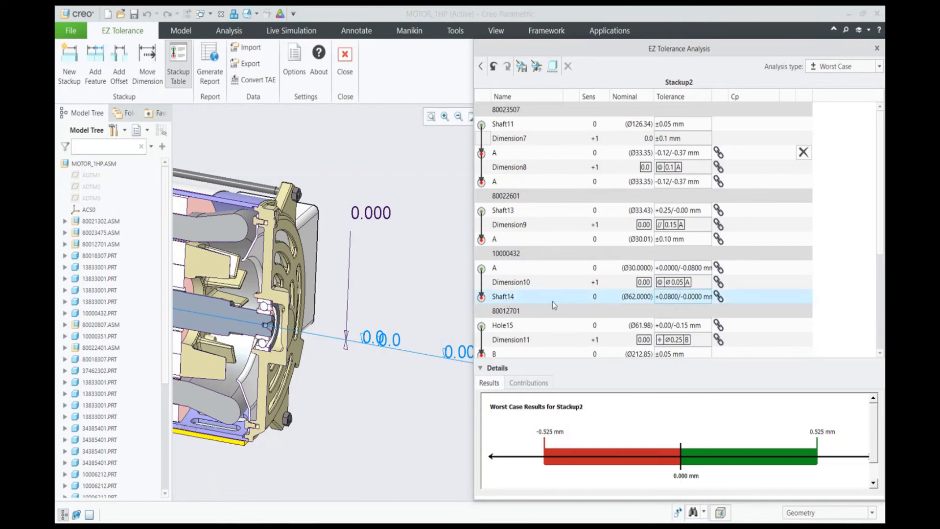
{"action": "scroll", "coordinate": [552, 301], "scroll_direction": "down", "scroll_amount": 3}
{"action": "left_click", "coordinate": [482, 327]}
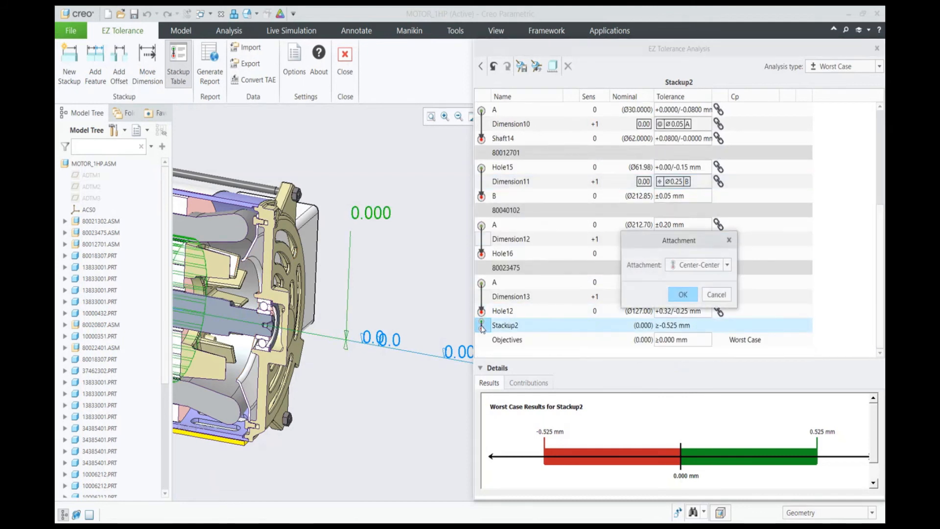
{"action": "left_click", "coordinate": [726, 266]}
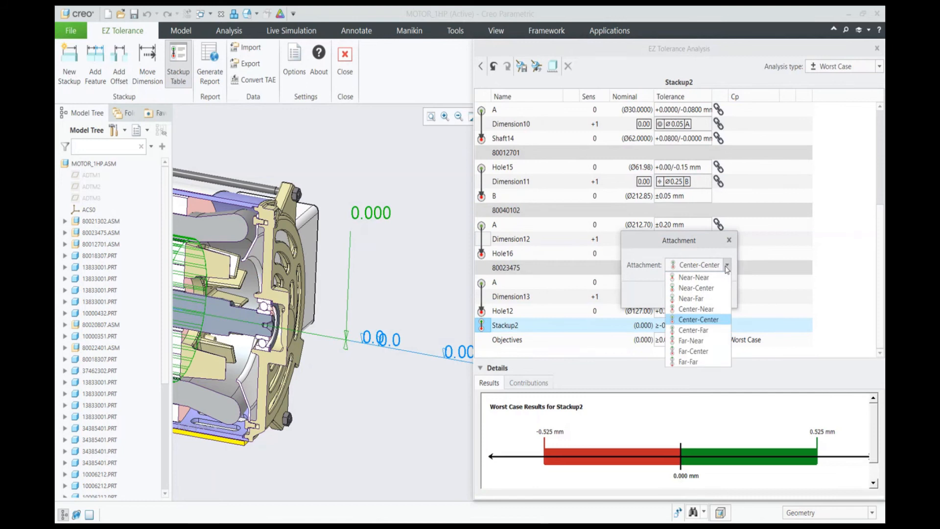
{"action": "left_click", "coordinate": [690, 340]}
{"action": "left_click", "coordinate": [681, 294]}
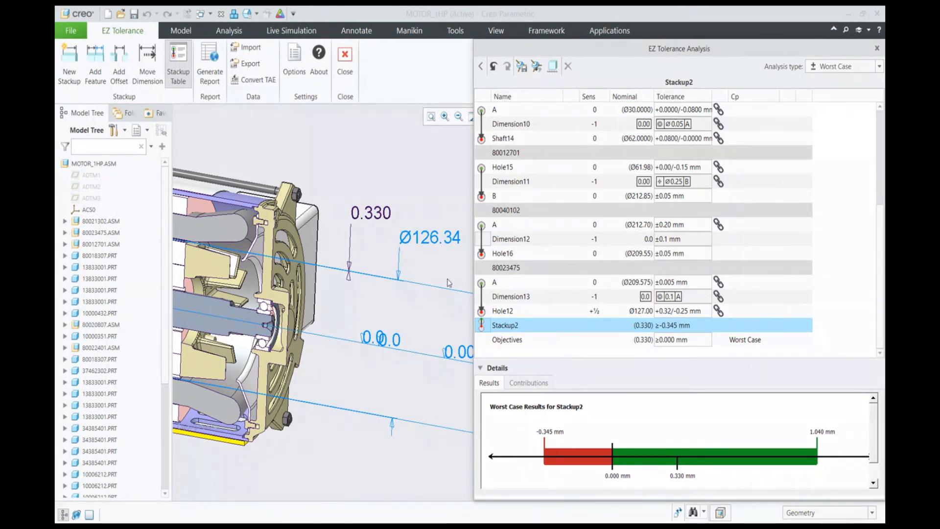
Rename Stackup2 as "Rotor - Stator Gap".
{"action": "left_click", "coordinate": [522, 327]}
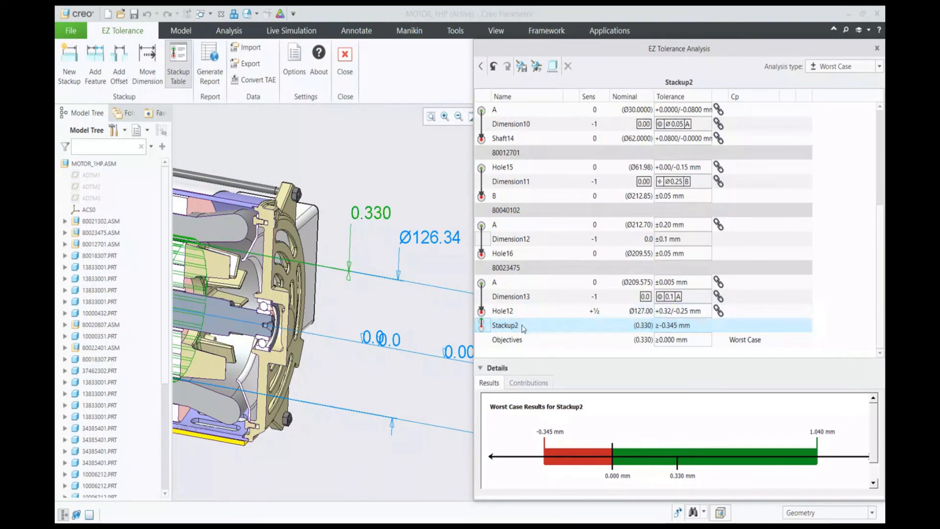
{"action": "left_click", "coordinate": [521, 326]}
{"action": "type", "text": "Ro"}
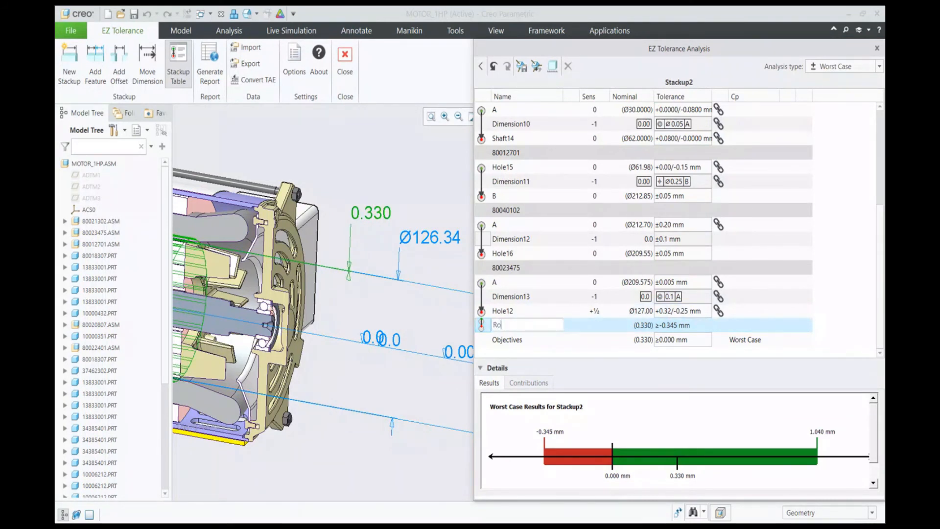
{"action": "type", "text": "tor - Stator Gap"}
{"action": "key", "text": "Return"}
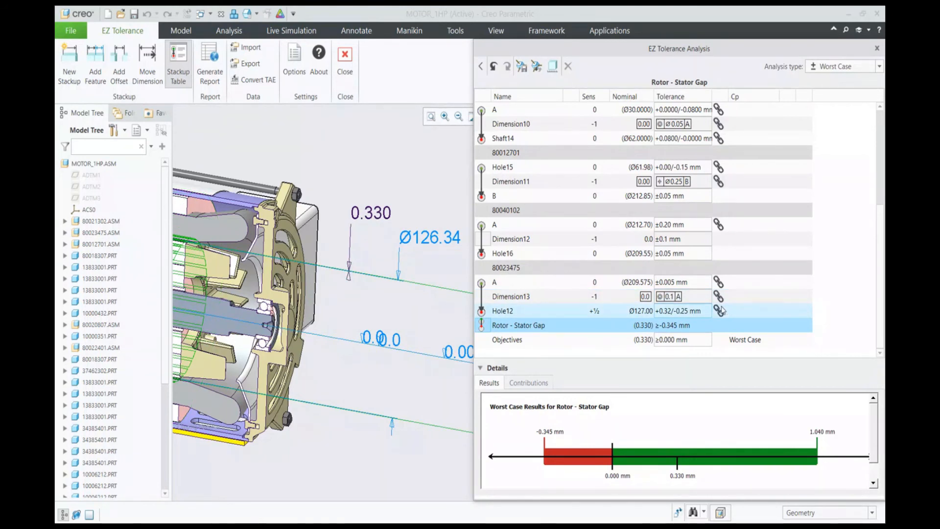
Change the tolerance of Shaft11 in part 80023507 to Plus Minus with an upper value of 0.
{"action": "scroll", "coordinate": [721, 306], "scroll_direction": "up", "scroll_amount": 4}
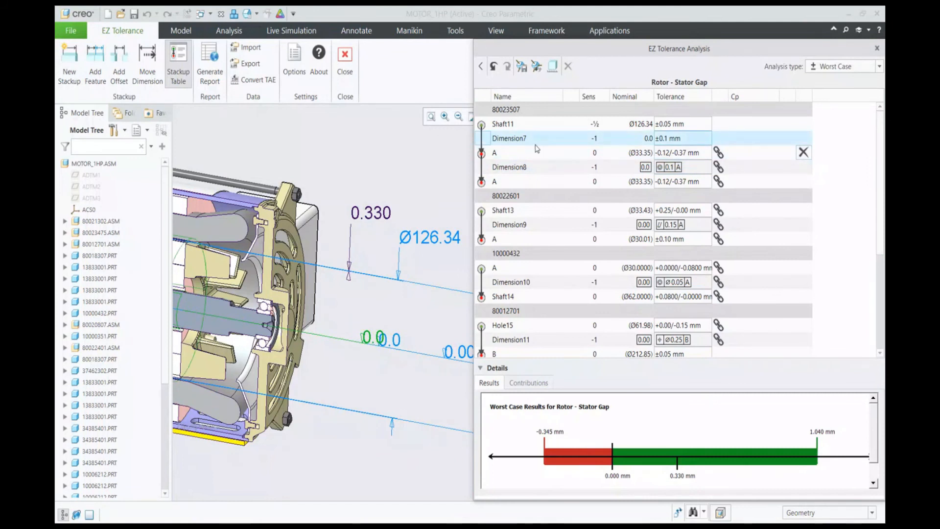
{"action": "double_click", "coordinate": [666, 125]}
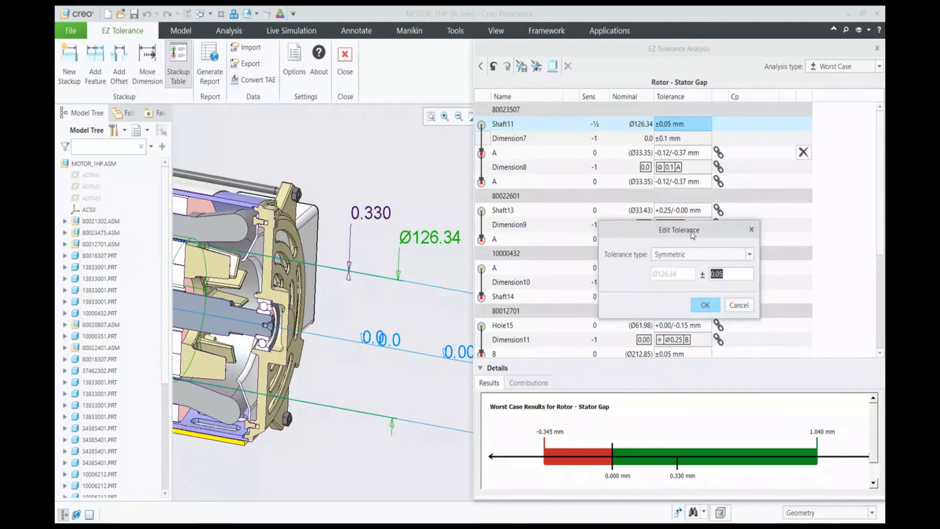
{"action": "left_click_drag", "start_coordinate": [692, 236], "coordinate": [663, 197]}
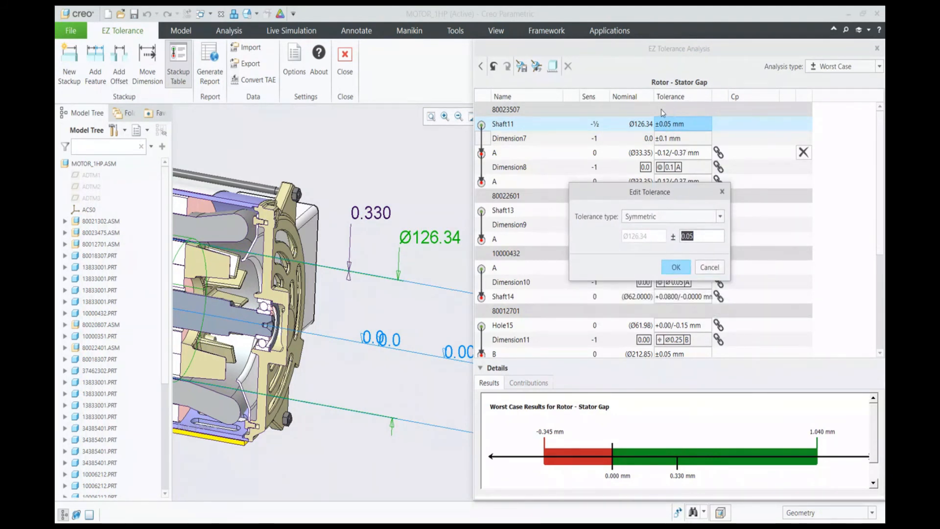
{"action": "left_click", "coordinate": [695, 217]}
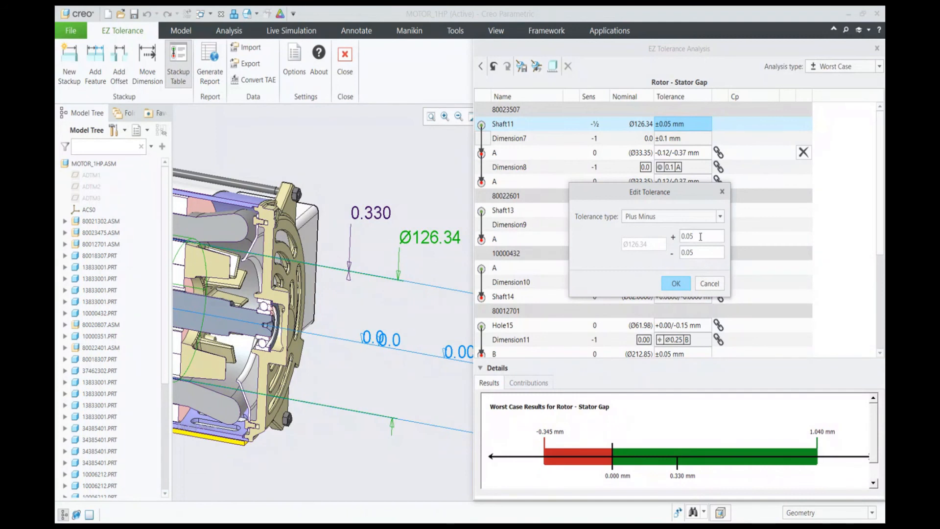
{"action": "left_click_drag", "start_coordinate": [700, 236], "coordinate": [642, 235]}
{"action": "type", "text": "0"}
{"action": "left_click", "coordinate": [675, 283]}
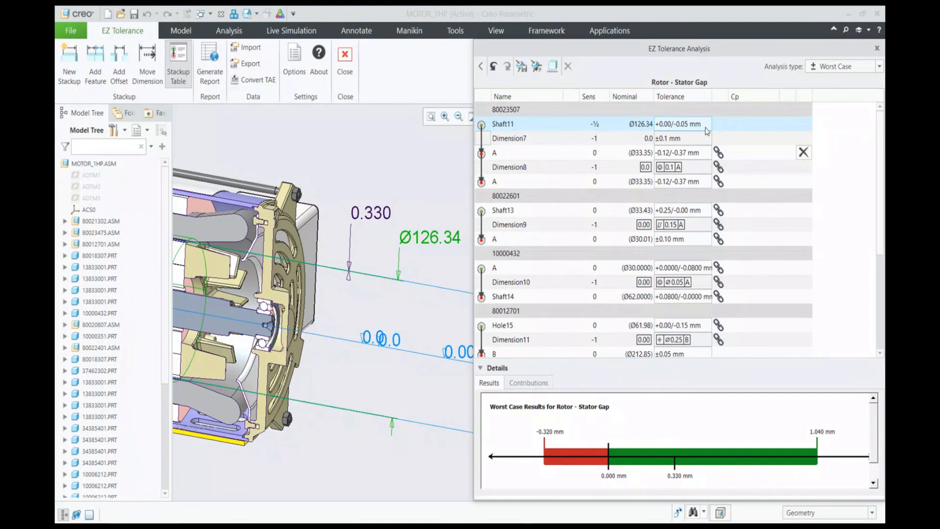
Change Dimension7 in part 80023507 to a Geometric concentricity tolerance of 0.1 relative to datum A, without material condition modifiers.
{"action": "double_click", "coordinate": [666, 139]}
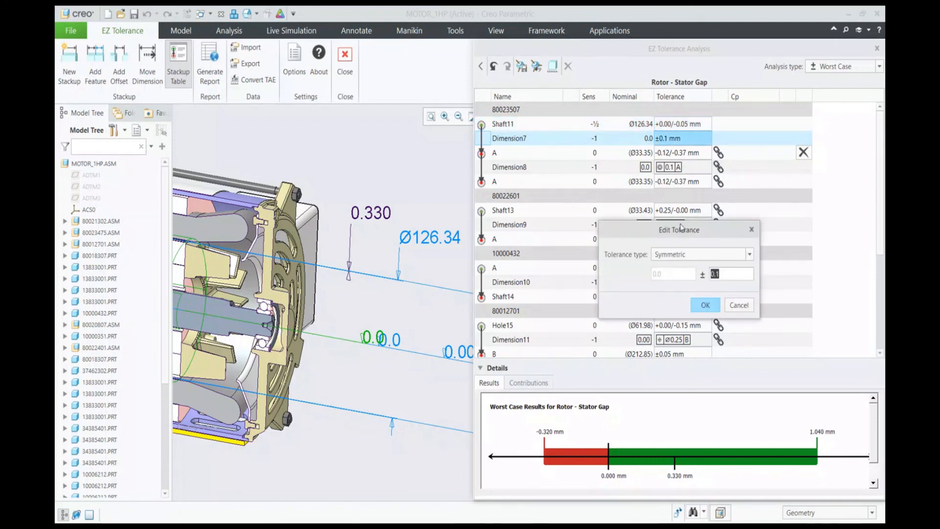
{"action": "left_click", "coordinate": [681, 256]}
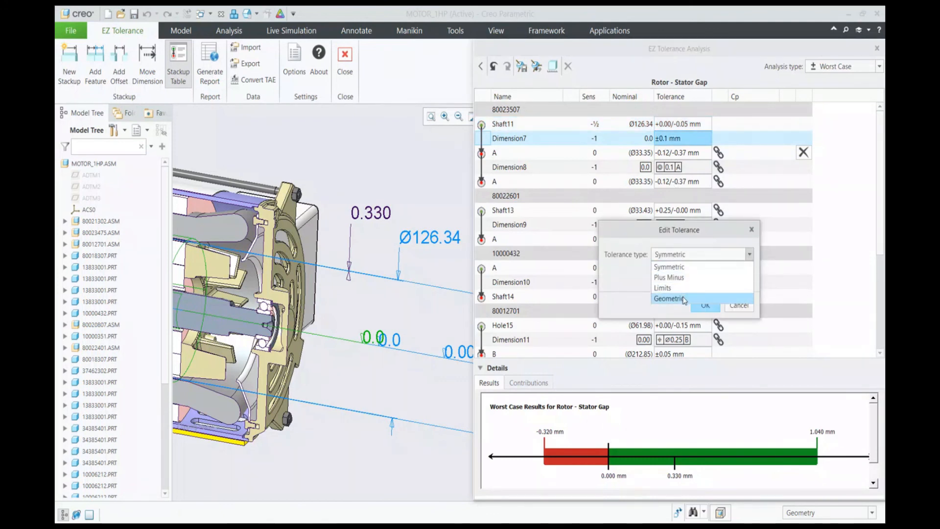
{"action": "left_click", "coordinate": [681, 298]}
{"action": "left_click", "coordinate": [631, 279]}
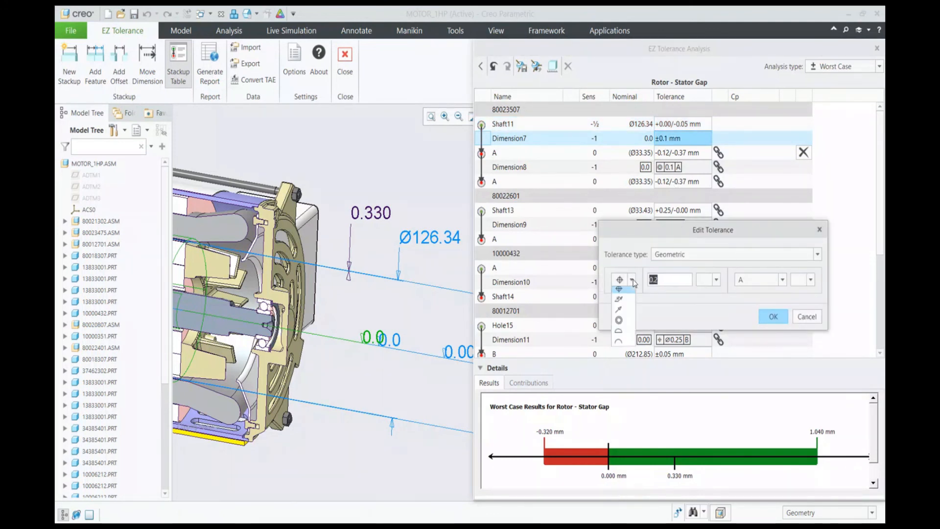
{"action": "left_click", "coordinate": [618, 324]}
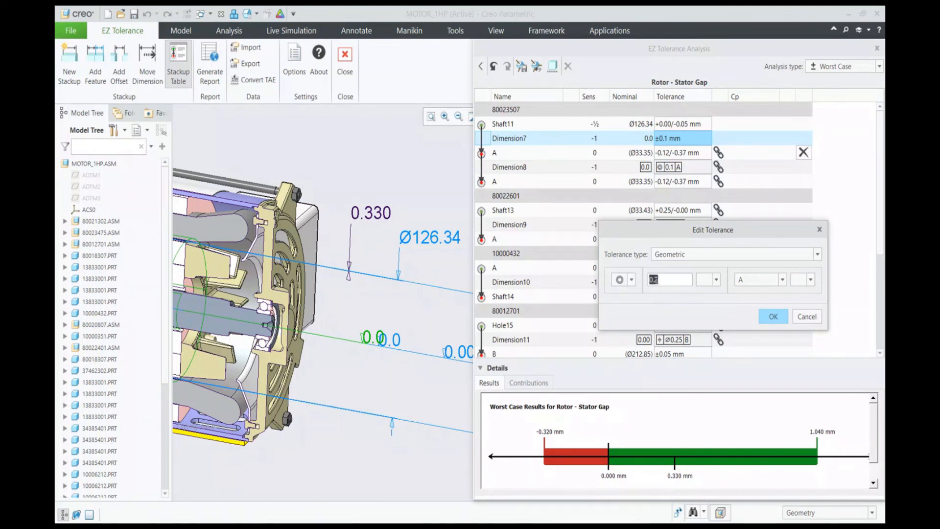
{"action": "left_click_drag", "start_coordinate": [656, 279], "coordinate": [654, 279]}
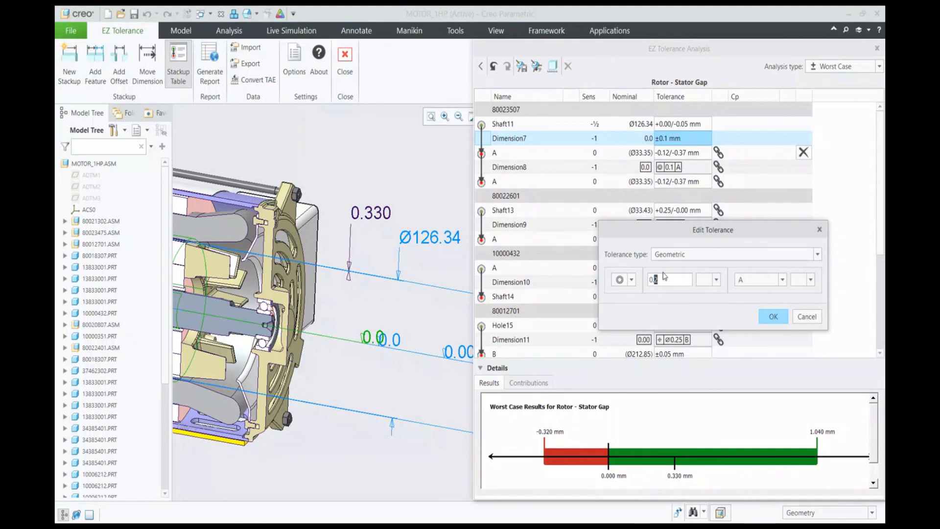
{"action": "type", "text": "1"}
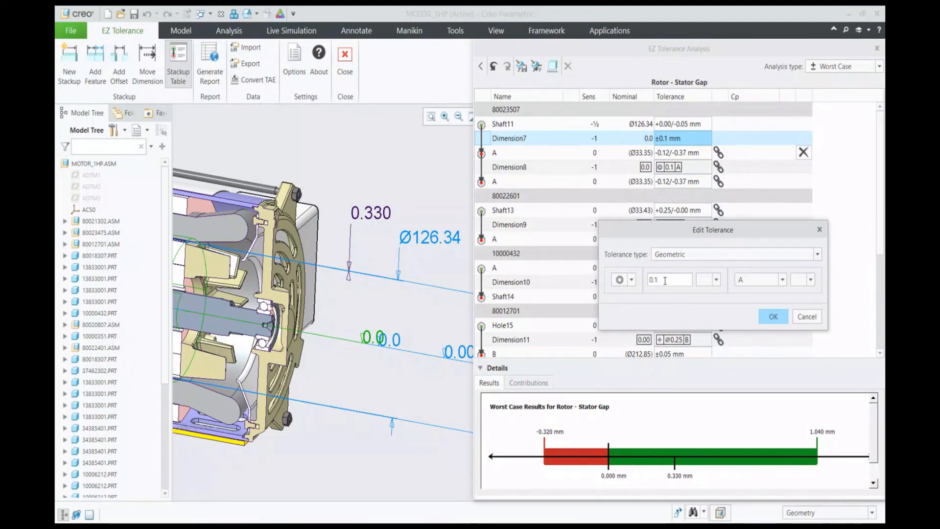
{"action": "left_click", "coordinate": [716, 280]}
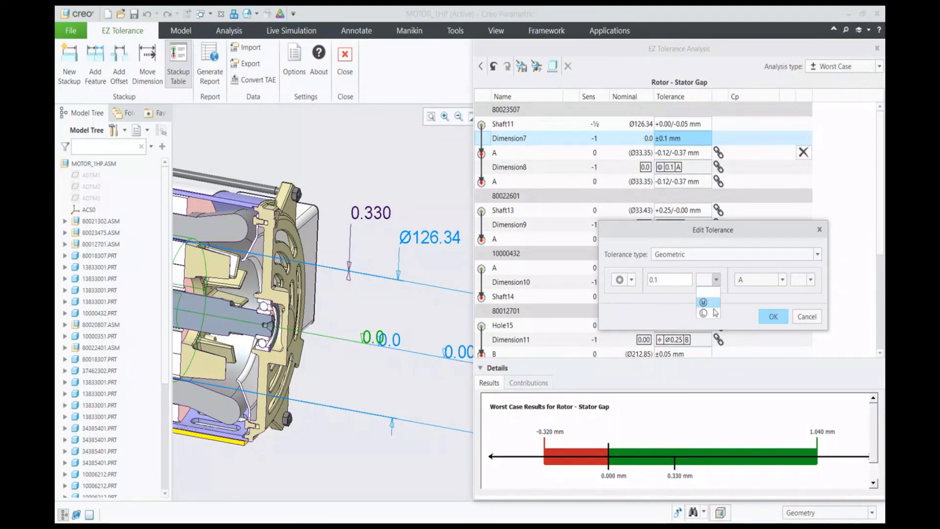
{"action": "left_click", "coordinate": [708, 292]}
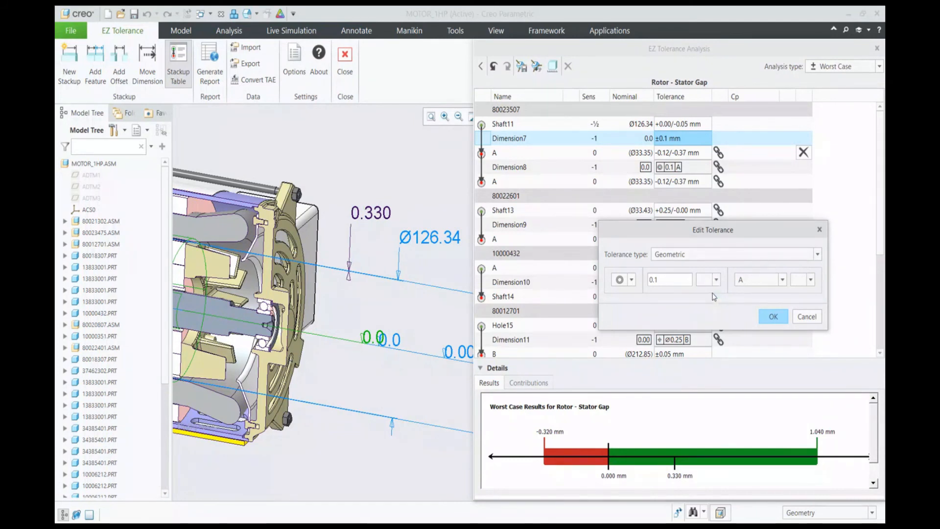
{"action": "left_click", "coordinate": [811, 279]}
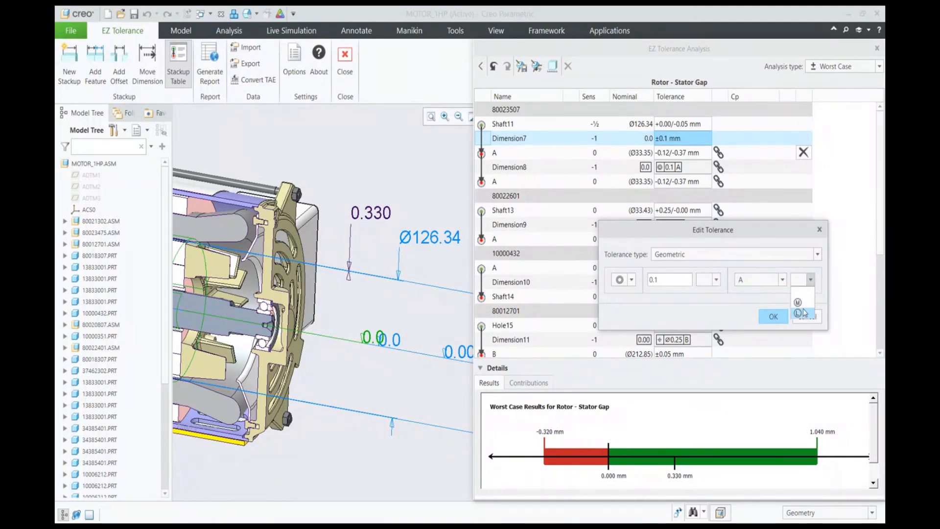
{"action": "left_click", "coordinate": [804, 293]}
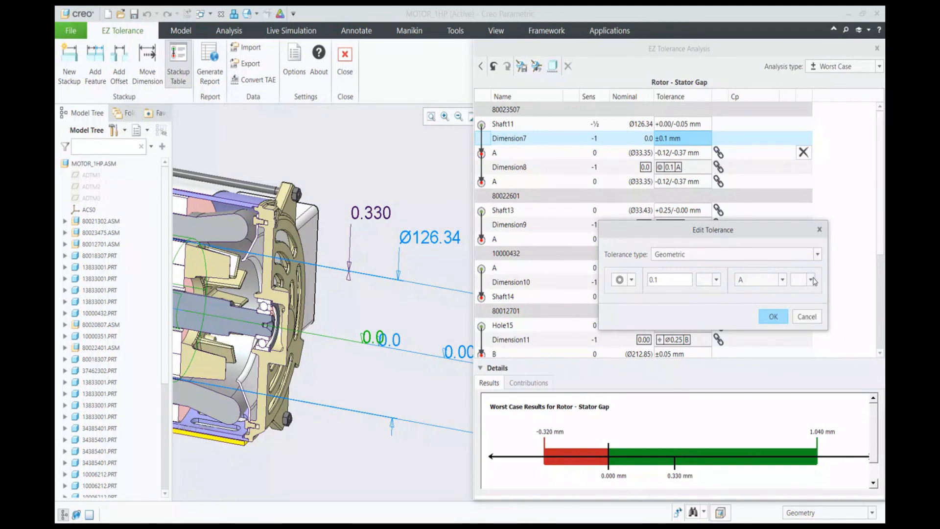
{"action": "left_click", "coordinate": [773, 316]}
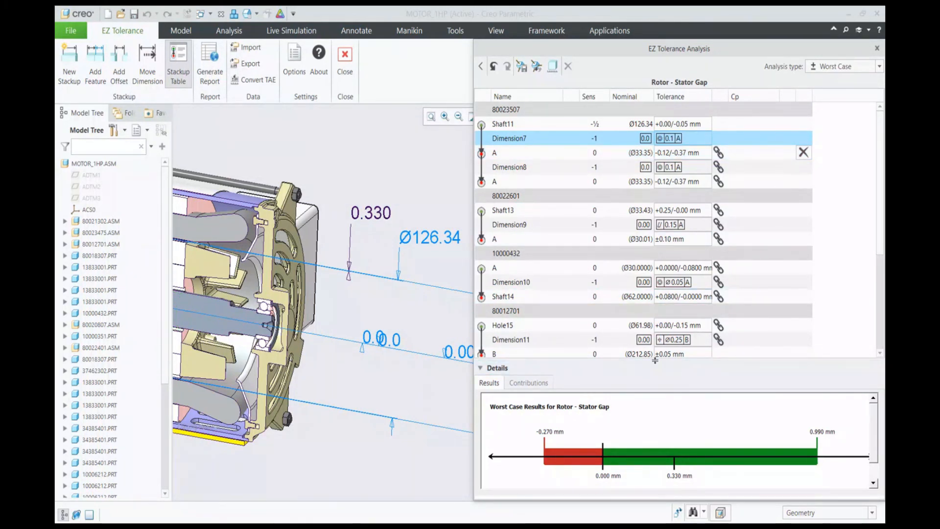
Enlarge the results area to review the Rotor - Stator Gap worst-case results, and return to the stackup summary.
{"action": "left_click_drag", "start_coordinate": [654, 360], "coordinate": [656, 314]}
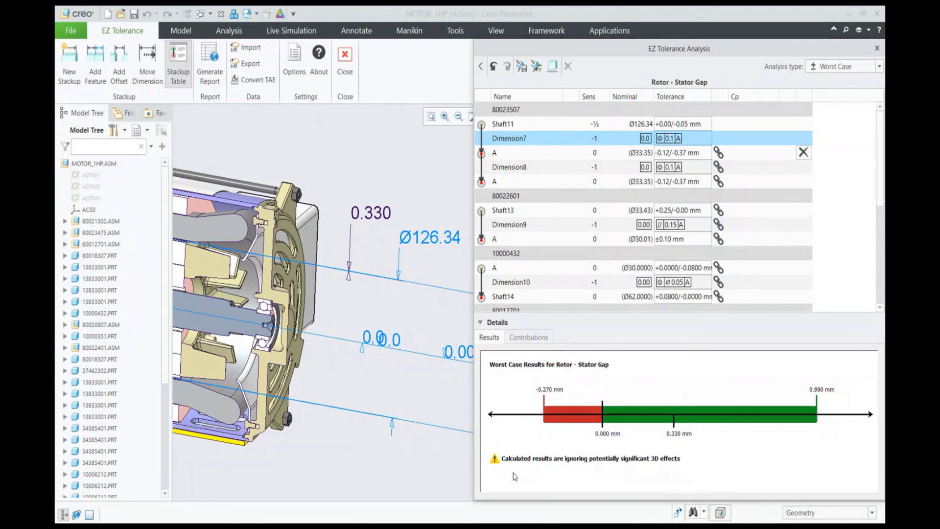
{"action": "scroll", "coordinate": [330, 367], "scroll_direction": "up", "scroll_amount": 4}
{"action": "scroll", "coordinate": [208, 324], "scroll_direction": "down", "scroll_amount": 2}
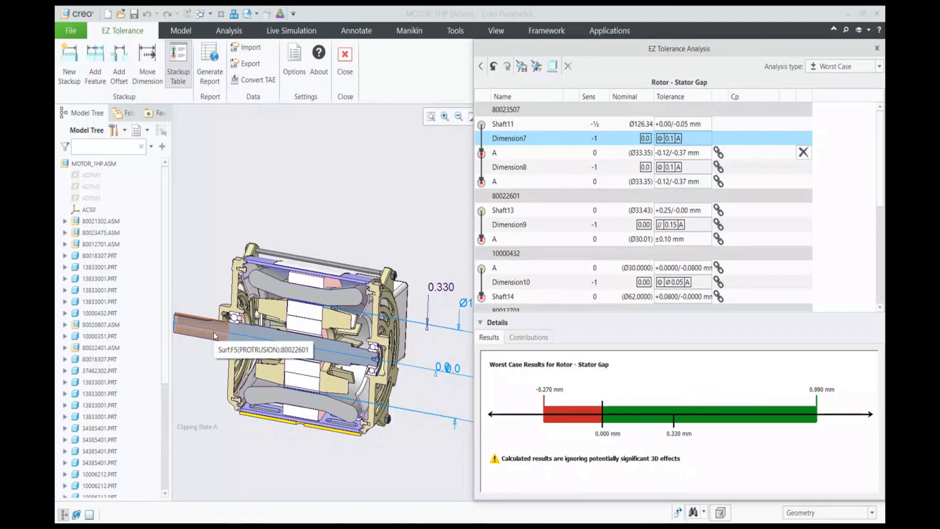
{"action": "left_click", "coordinate": [480, 66]}
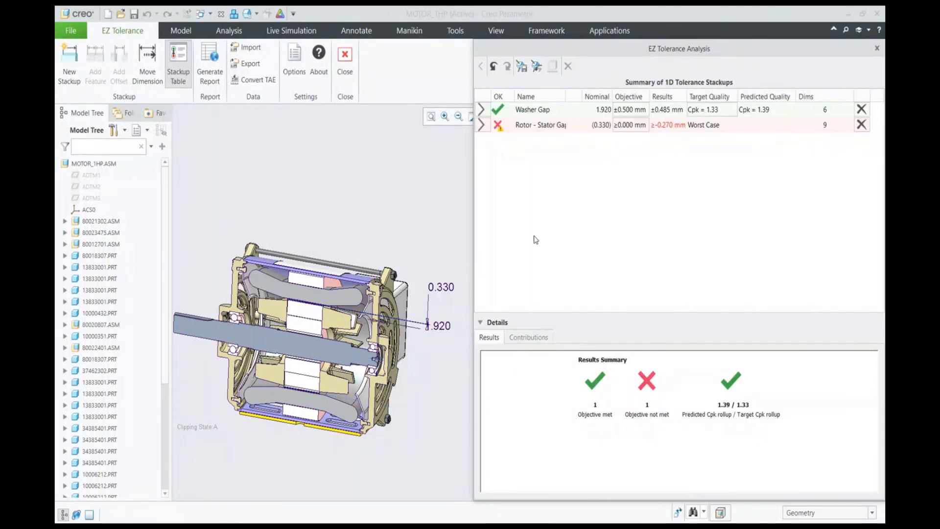
Orient the motor assembly view square to section A.
{"action": "middle_click_drag", "start_coordinate": [325, 259], "coordinate": [324, 266]}
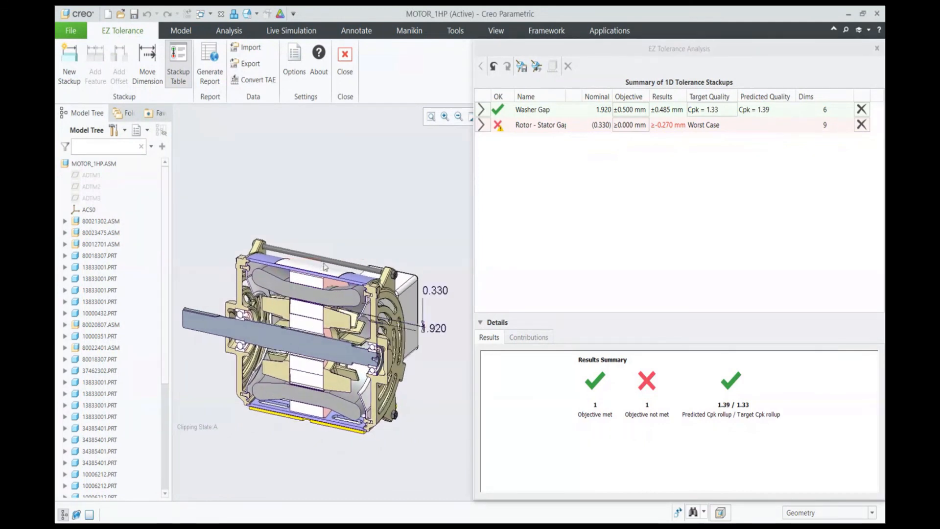
{"action": "scroll", "coordinate": [428, 290], "scroll_direction": "up", "scroll_amount": 1}
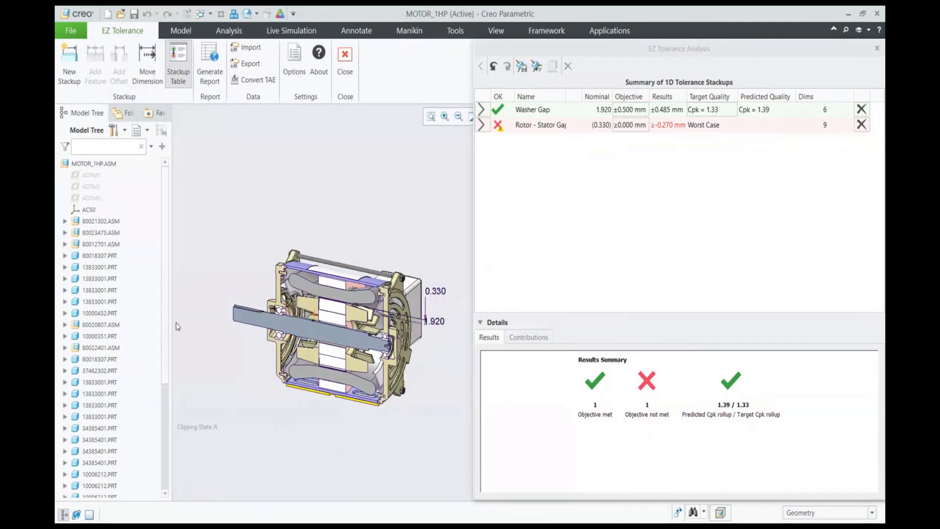
{"action": "scroll", "coordinate": [113, 351], "scroll_direction": "down", "scroll_amount": 5}
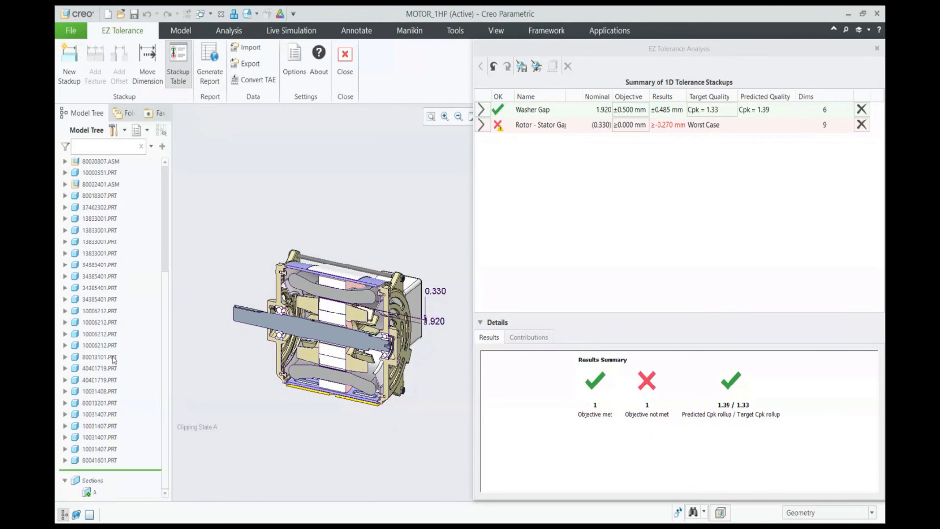
{"action": "left_click", "coordinate": [100, 490]}
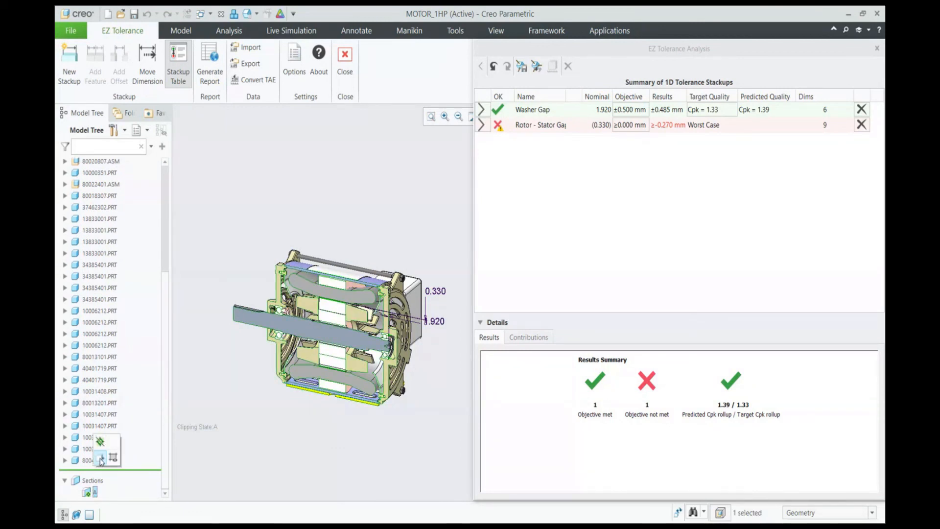
{"action": "left_click", "coordinate": [101, 459]}
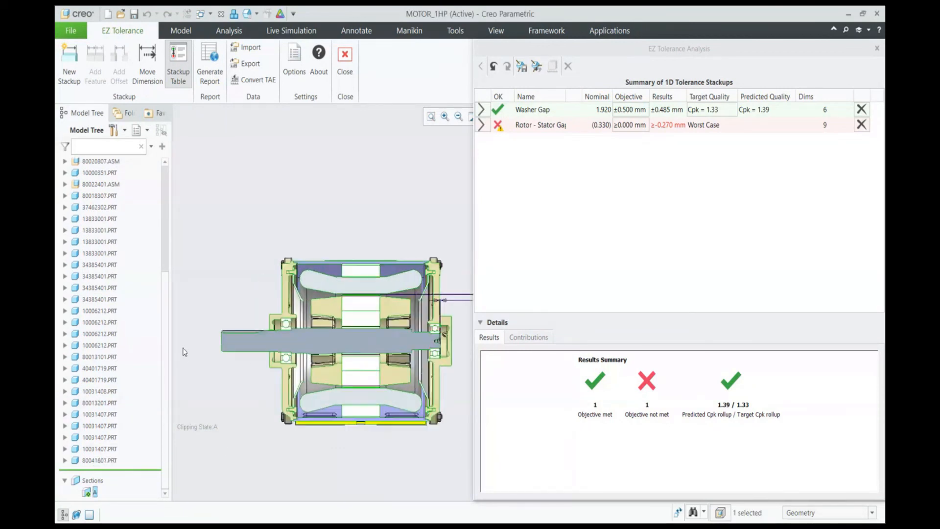
{"action": "scroll", "coordinate": [184, 351], "scroll_direction": "down", "scroll_amount": 3}
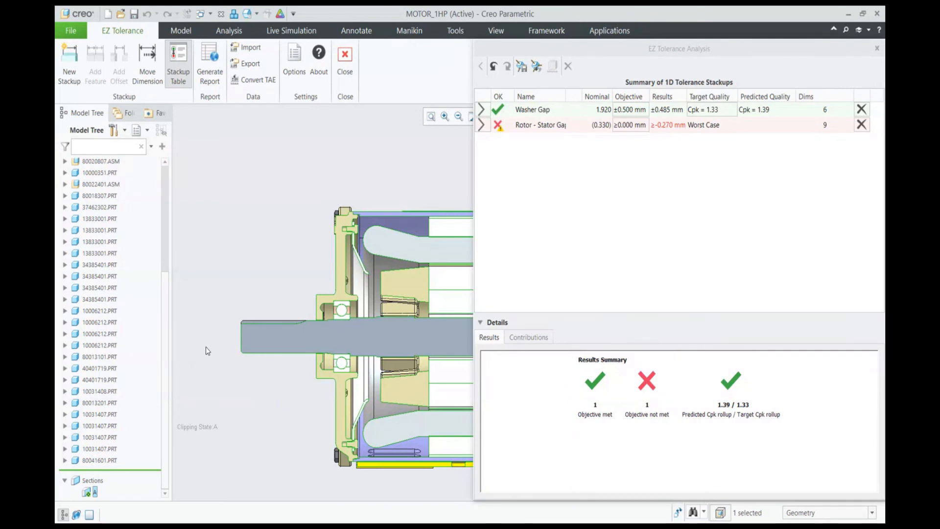
Open the Washer Gap and Rotor - Stator Gap stackups one after the other, returning to the stackup summary each time.
{"action": "left_click", "coordinate": [481, 109]}
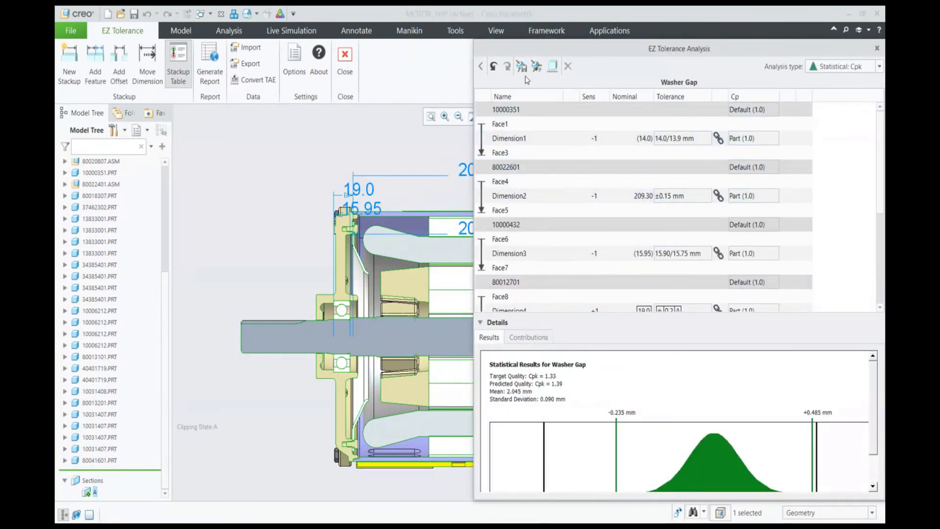
{"action": "left_click", "coordinate": [481, 66]}
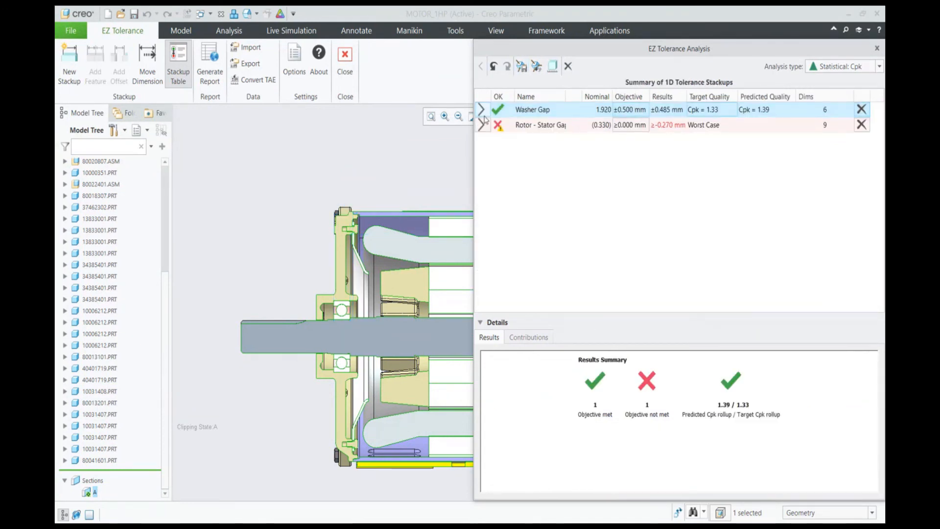
{"action": "double_click", "coordinate": [499, 125]}
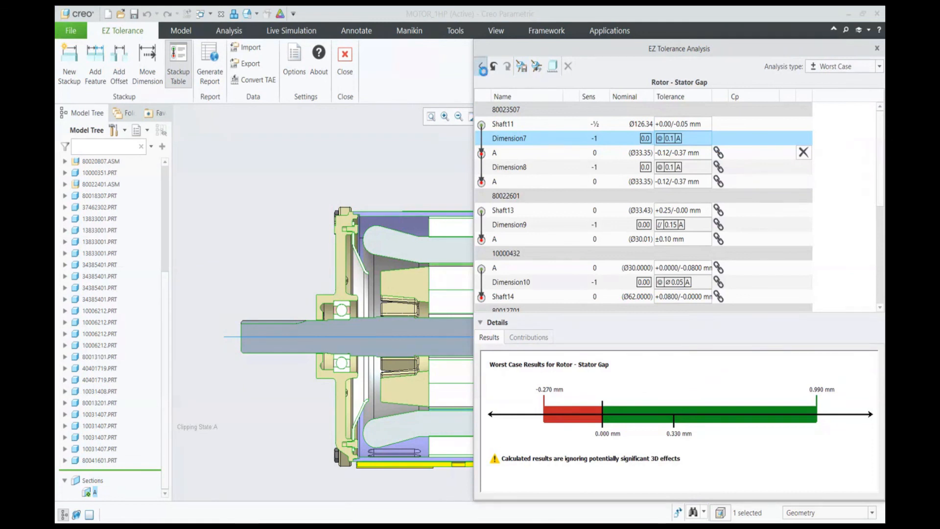
{"action": "left_click", "coordinate": [480, 67]}
Generate the tolerance report from an angled view of the motor and save it as "Motor Report".
{"action": "scroll", "coordinate": [289, 209], "scroll_direction": "up", "scroll_amount": 3}
{"action": "scroll", "coordinate": [341, 230], "scroll_direction": "down", "scroll_amount": 3}
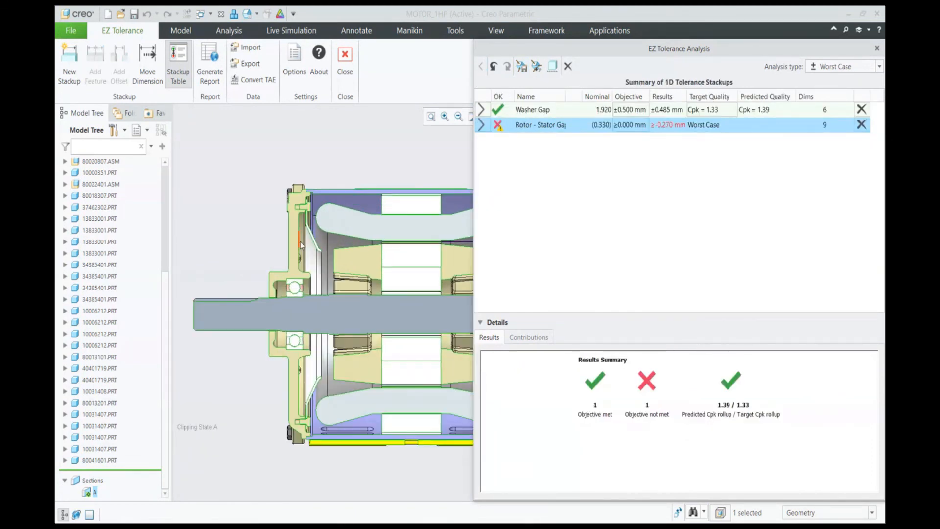
{"action": "middle_click_drag", "start_coordinate": [298, 241], "coordinate": [324, 239]}
{"action": "scroll", "coordinate": [337, 259], "scroll_direction": "up", "scroll_amount": 3}
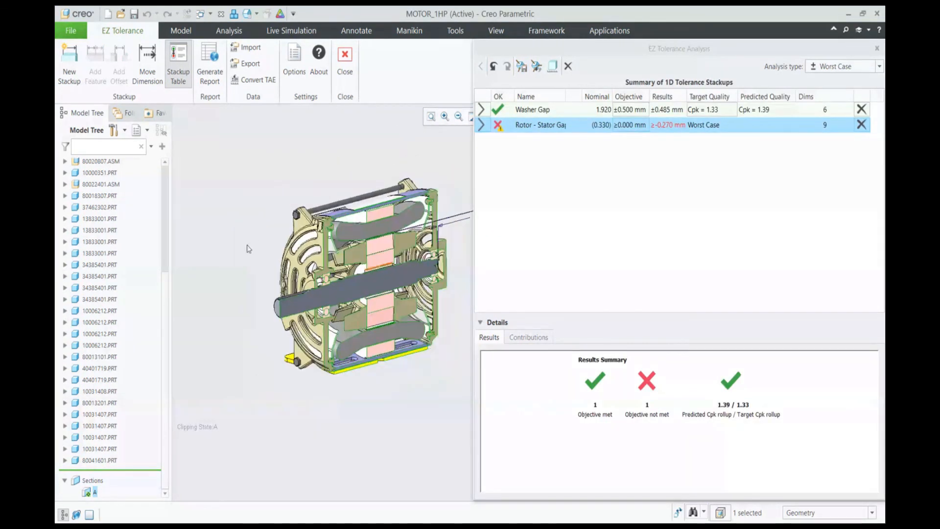
{"action": "scroll", "coordinate": [209, 223], "scroll_direction": "down", "scroll_amount": 3}
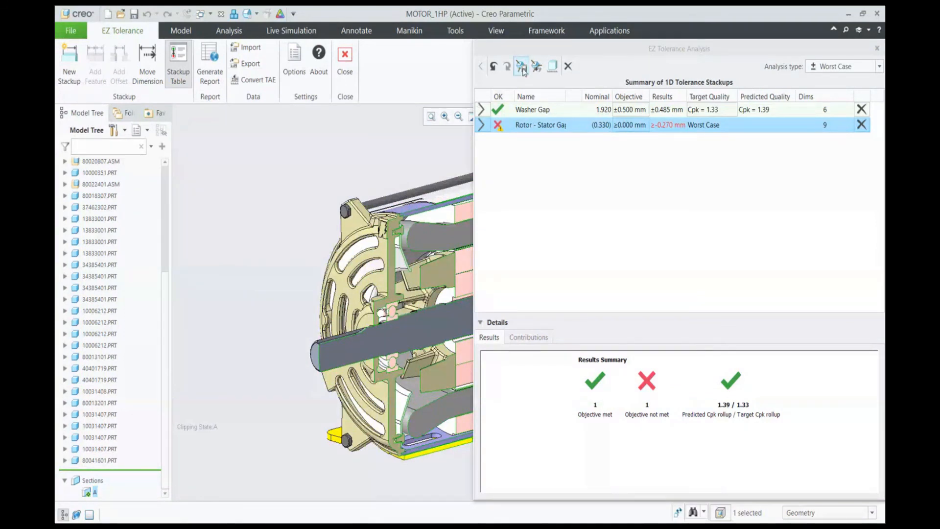
{"action": "left_click", "coordinate": [483, 83]}
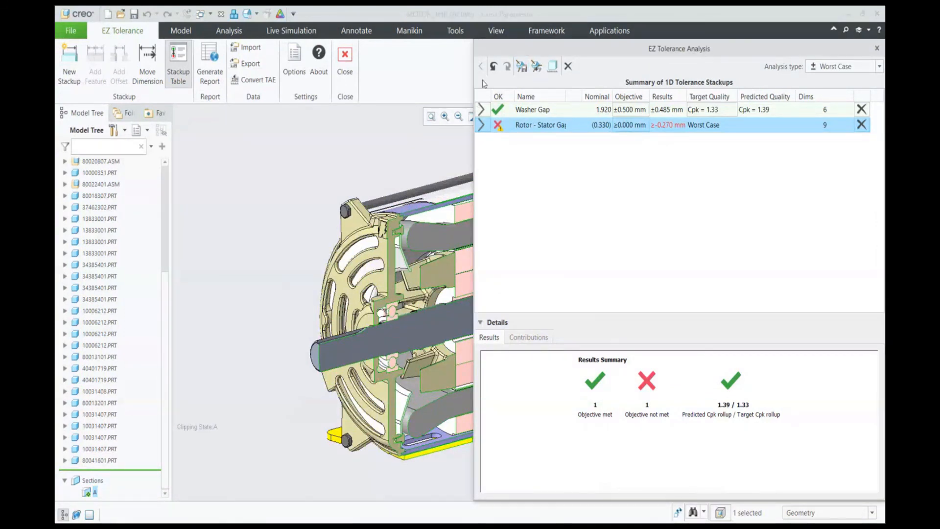
{"action": "left_click", "coordinate": [212, 60]}
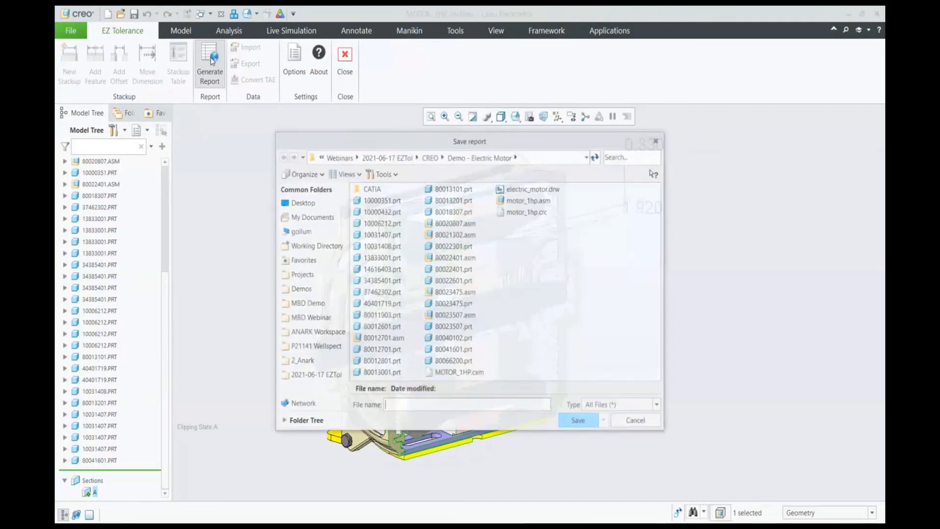
{"action": "left_click", "coordinate": [442, 401]}
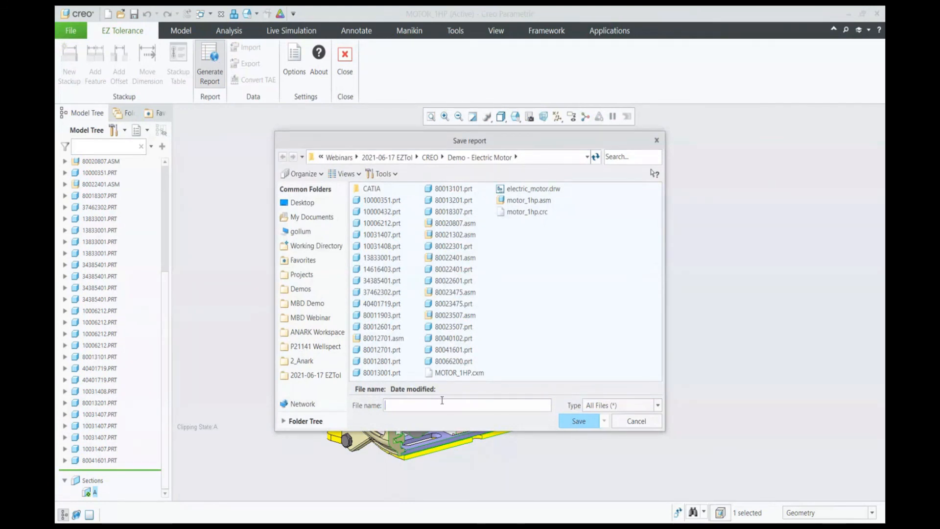
{"action": "type", "text": "M"}
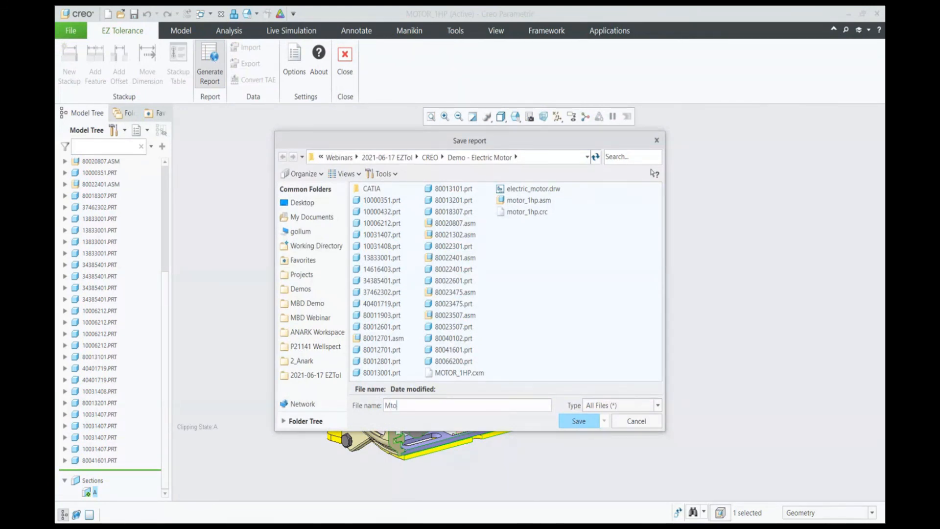
{"action": "type", "text": "otor Report"}
{"action": "left_click", "coordinate": [578, 421]}
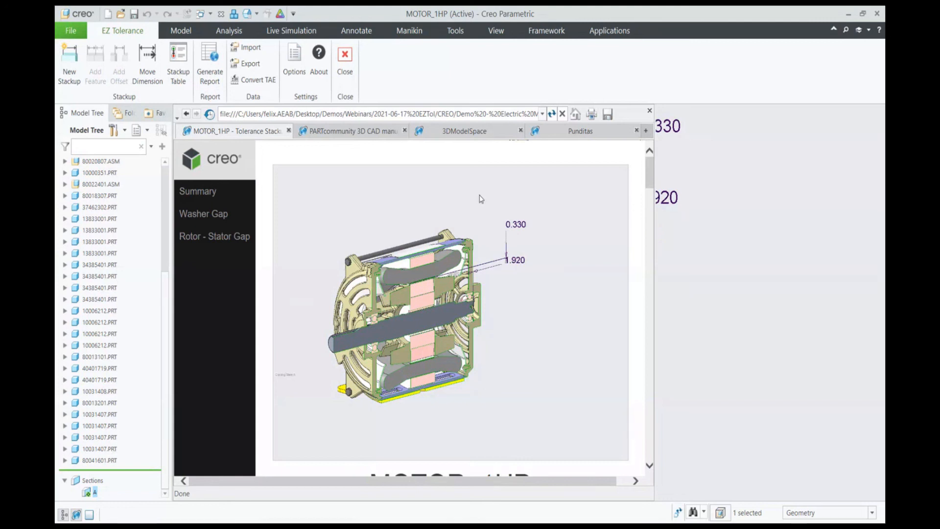
Review the report's all-stackups summary and the Washer Gap section, including its section view, tolerance stackup table and statistical results.
{"action": "scroll", "coordinate": [478, 345], "scroll_direction": "down", "scroll_amount": 9}
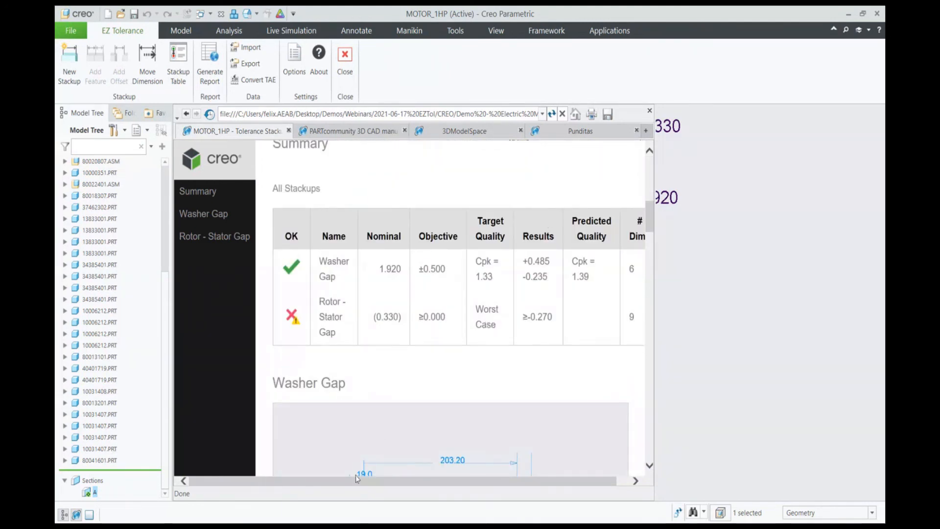
{"action": "left_click_drag", "start_coordinate": [356, 478], "coordinate": [388, 482]}
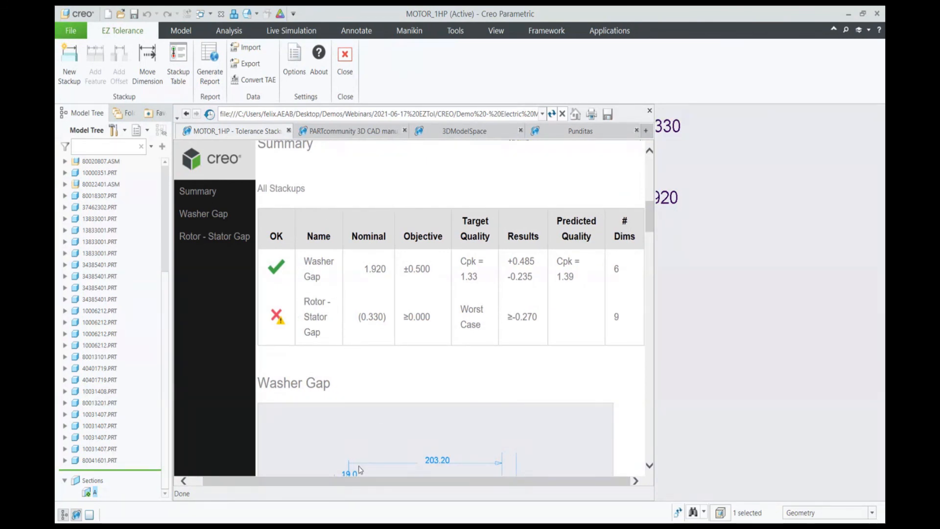
{"action": "left_click_drag", "start_coordinate": [348, 481], "coordinate": [334, 481]}
{"action": "scroll", "coordinate": [367, 384], "scroll_direction": "down", "scroll_amount": 4}
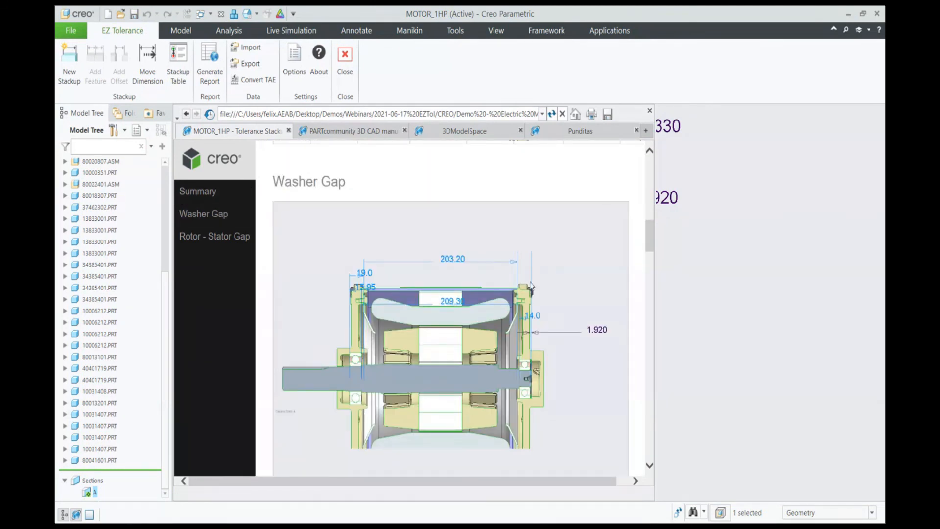
{"action": "scroll", "coordinate": [423, 253], "scroll_direction": "down", "scroll_amount": 4}
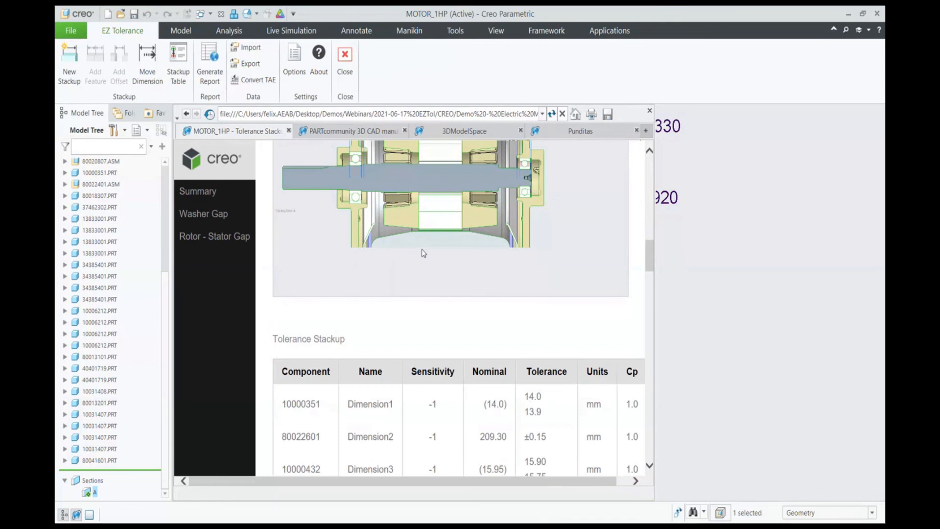
{"action": "scroll", "coordinate": [400, 378], "scroll_direction": "down", "scroll_amount": 8}
{"action": "scroll", "coordinate": [400, 379], "scroll_direction": "down", "scroll_amount": 1}
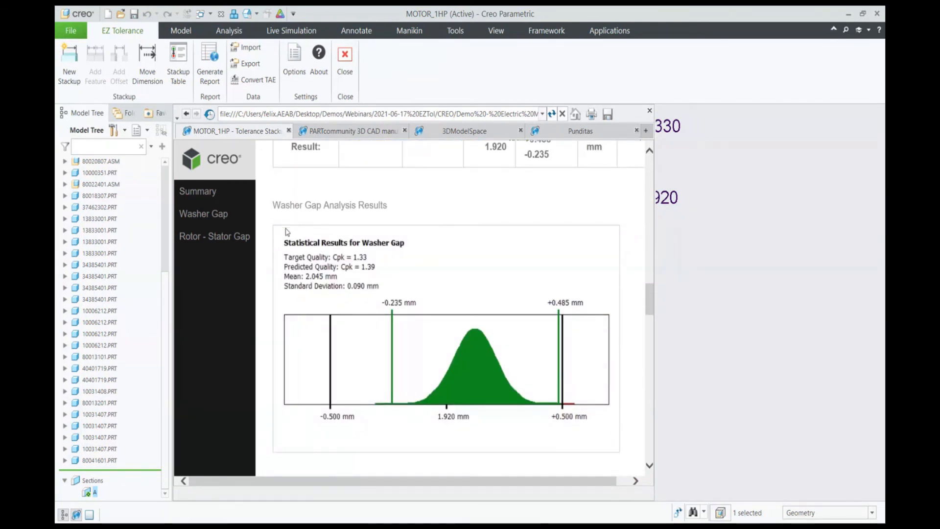
Review the report's Rotor - Stator Gap section, covering its stackup table, worst-case results and contributions, and close the report.
{"action": "left_click", "coordinate": [238, 241]}
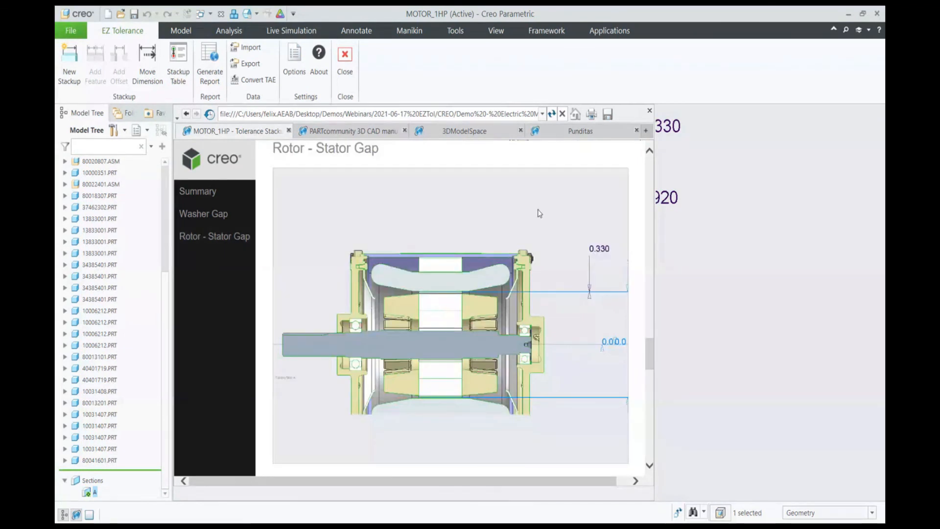
{"action": "scroll", "coordinate": [539, 211], "scroll_direction": "down", "scroll_amount": 5}
{"action": "scroll", "coordinate": [410, 241], "scroll_direction": "down", "scroll_amount": 10}
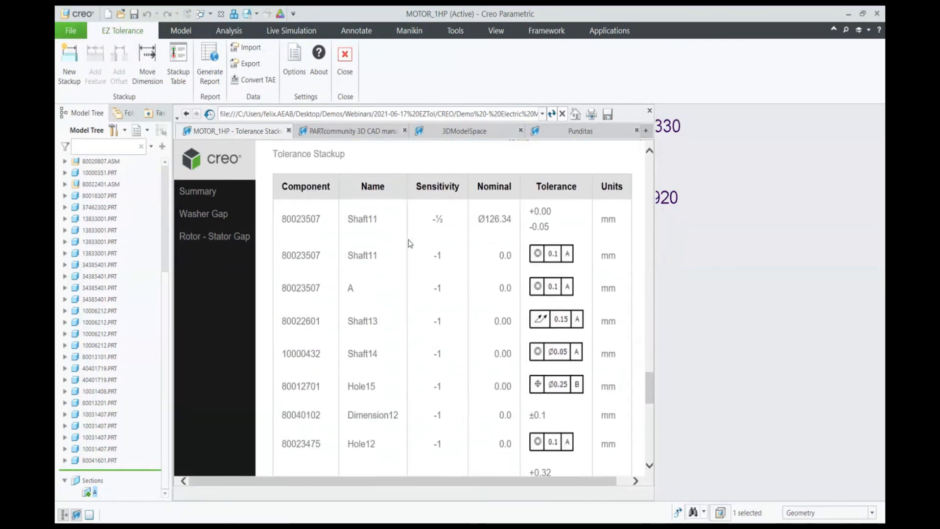
{"action": "scroll", "coordinate": [409, 245], "scroll_direction": "down", "scroll_amount": 3}
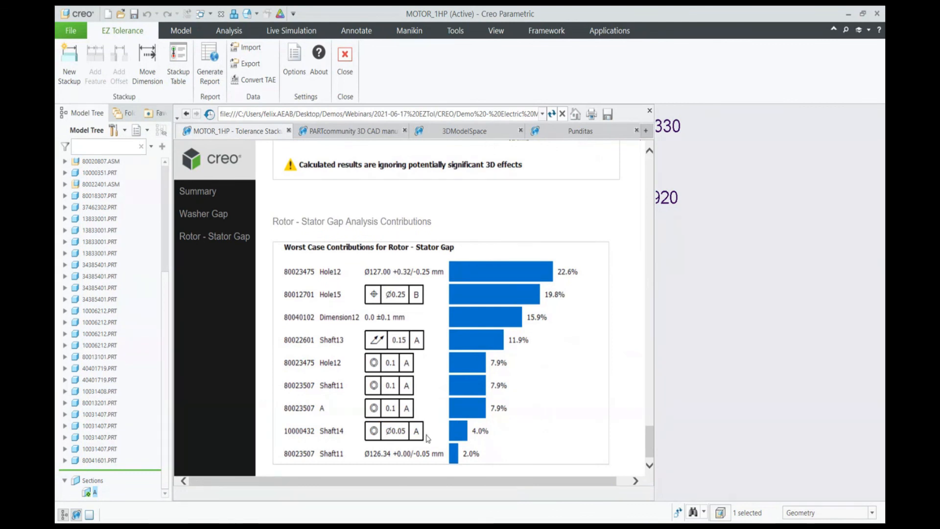
{"action": "scroll", "coordinate": [651, 451], "scroll_direction": "down", "scroll_amount": 1}
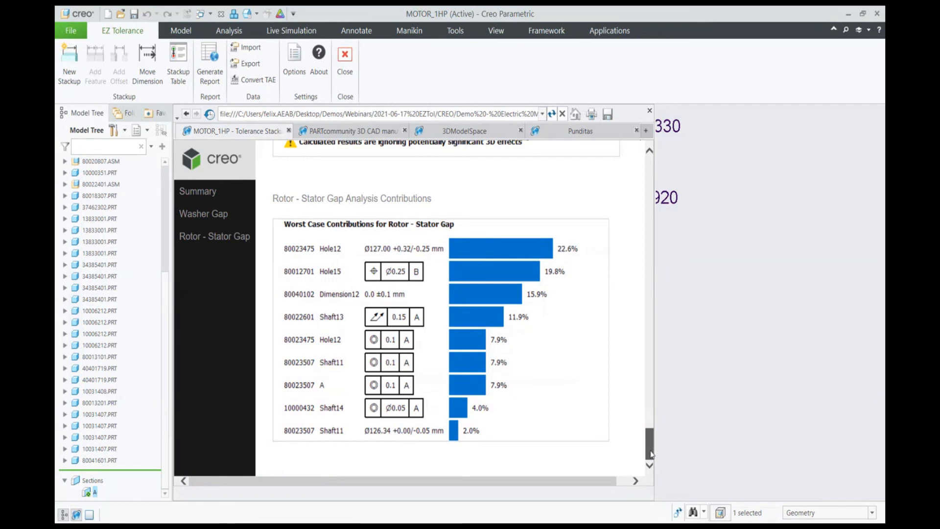
{"action": "left_click_drag", "start_coordinate": [650, 450], "coordinate": [650, 416]}
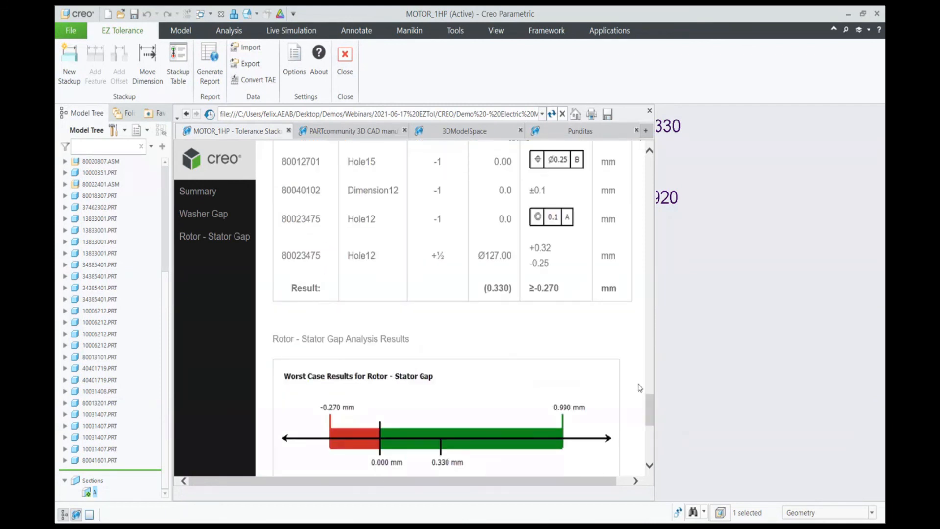
{"action": "left_click", "coordinate": [649, 113]}
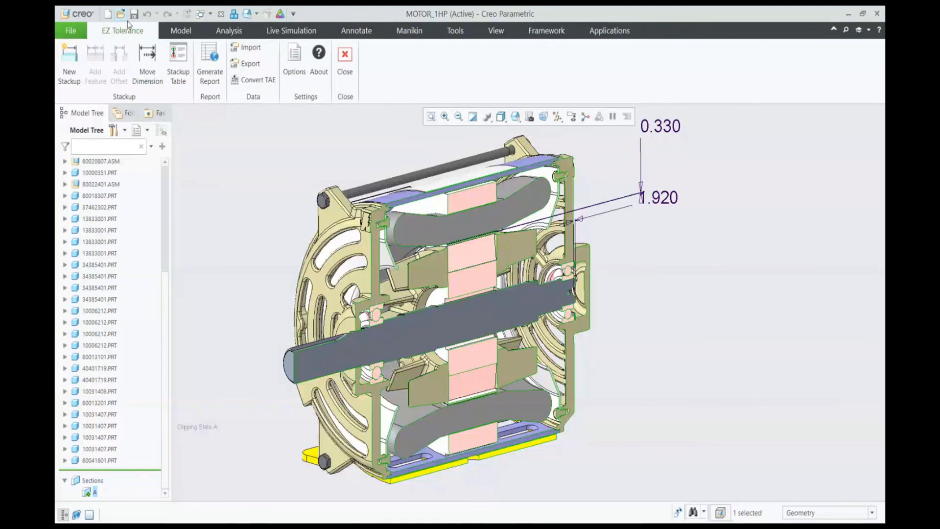